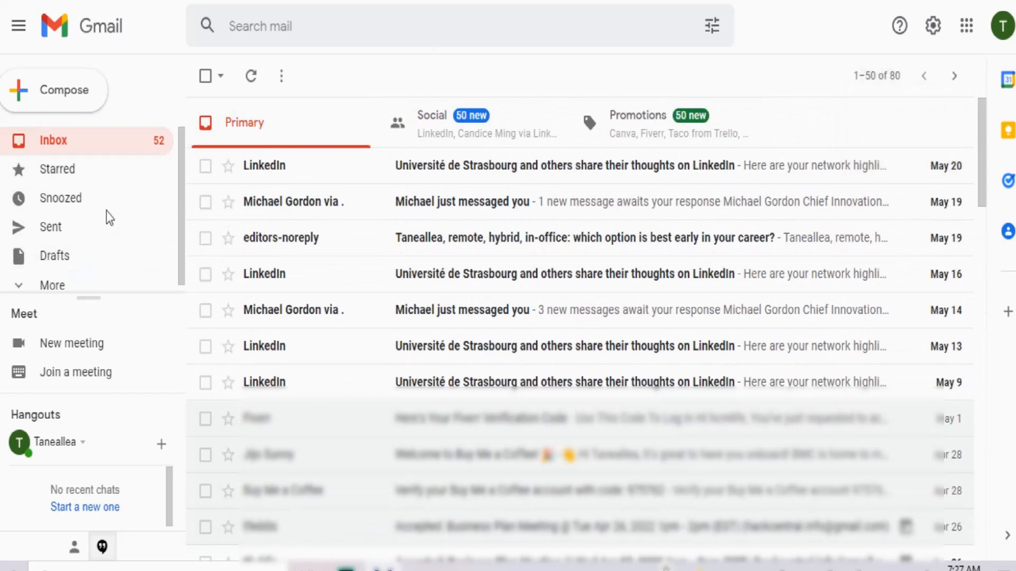
Expand the full mailbox list and create a new label named Fiverr.
{"action": "left_click", "coordinate": [21, 296]}
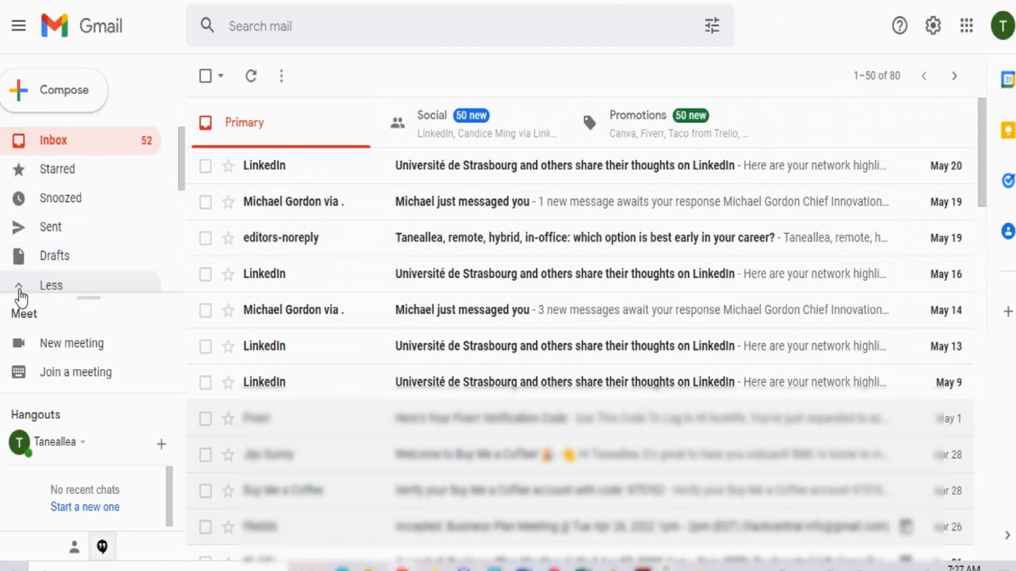
{"action": "left_click_drag", "start_coordinate": [179, 154], "coordinate": [183, 272]}
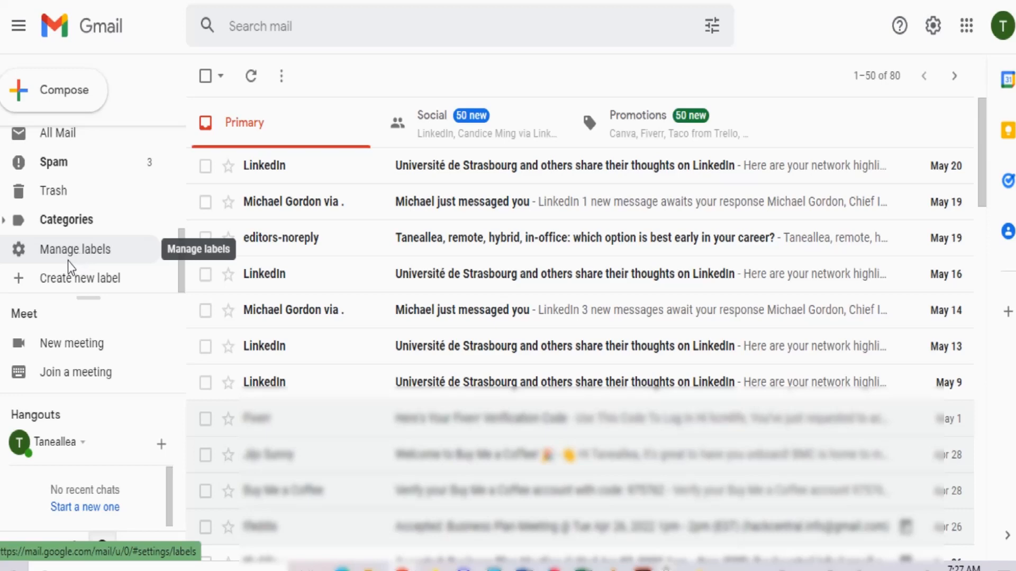
{"action": "left_click", "coordinate": [44, 285]}
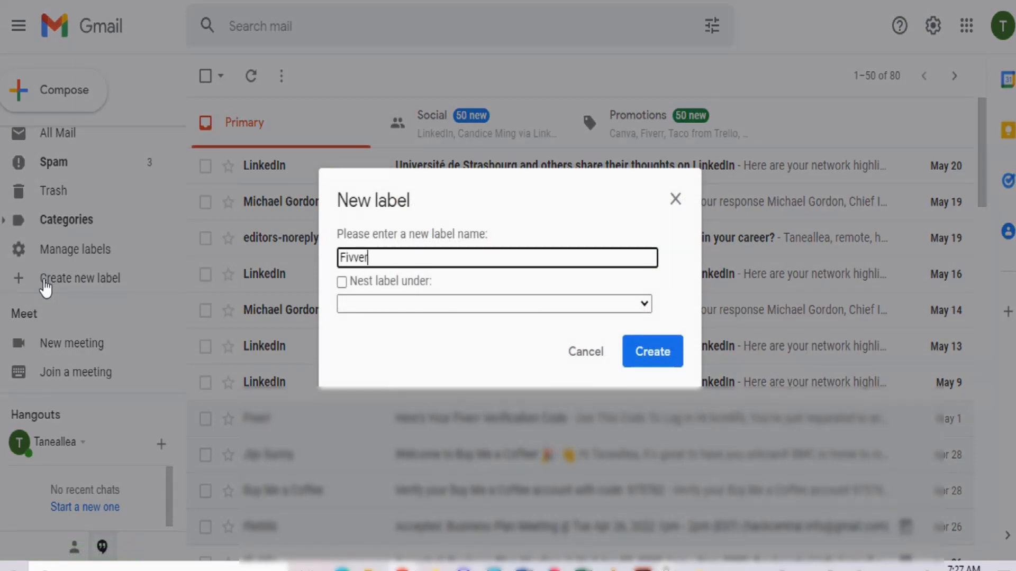
{"action": "key", "text": "BackSpace"}
{"action": "key", "text": "BackSpace"}
{"action": "left_click", "coordinate": [664, 356]}
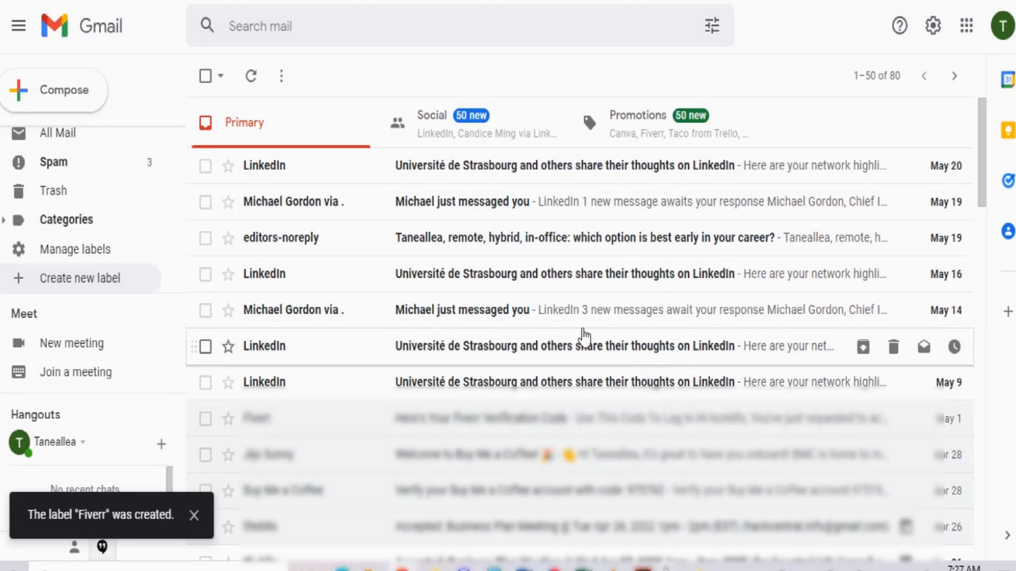
Create another top-level label named Social Pages.
{"action": "left_click", "coordinate": [90, 281]}
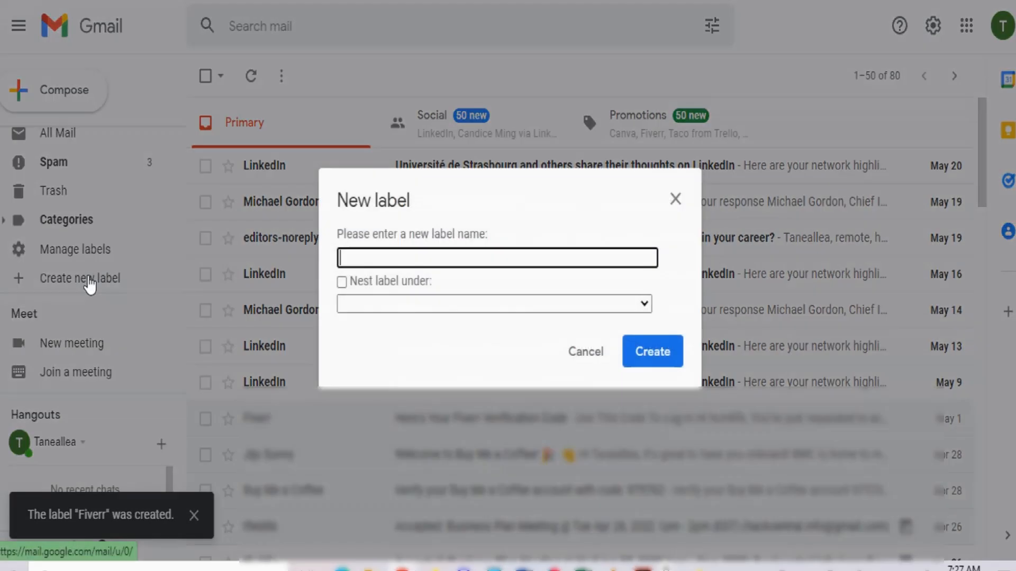
{"action": "type", "text": "Social Pages"}
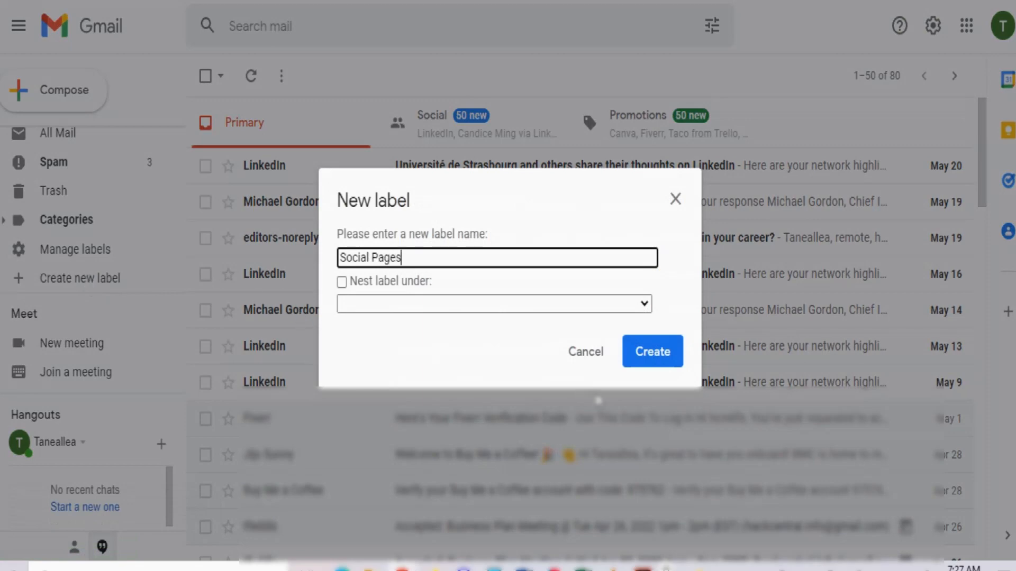
{"action": "left_click", "coordinate": [650, 356]}
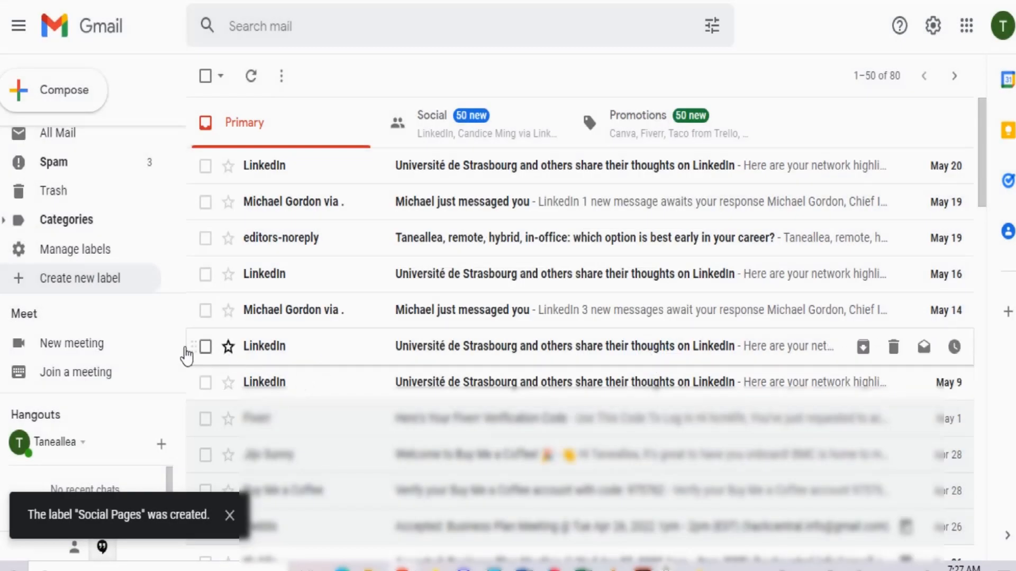
Create a label named LinkedIn nested under the Social Pages label.
{"action": "left_click", "coordinate": [90, 285]}
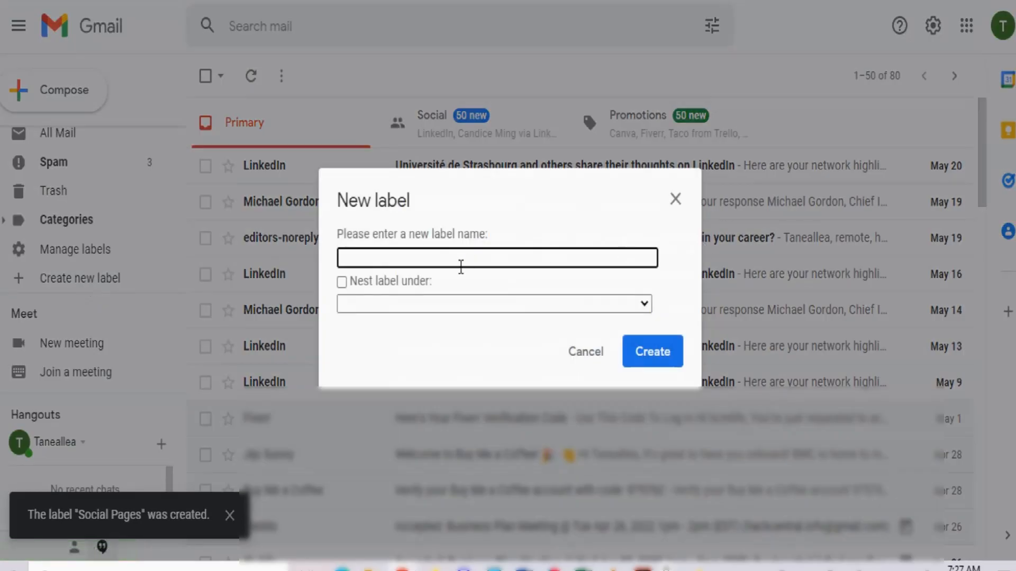
{"action": "type", "text": "LinkedIn"}
{"action": "left_click", "coordinate": [341, 282]}
{"action": "left_click", "coordinate": [341, 282]}
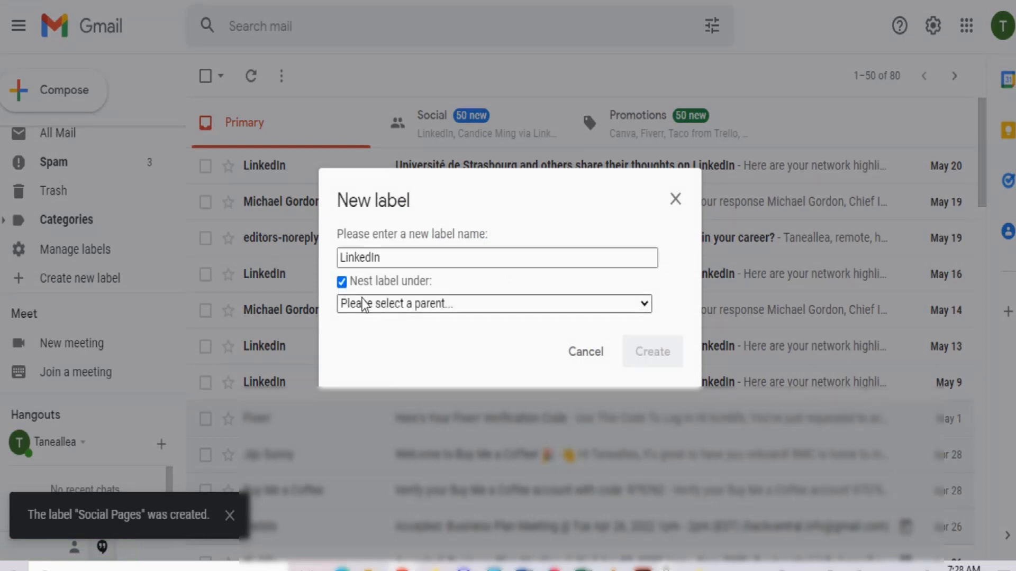
{"action": "left_click", "coordinate": [364, 303]}
{"action": "left_click", "coordinate": [369, 355]}
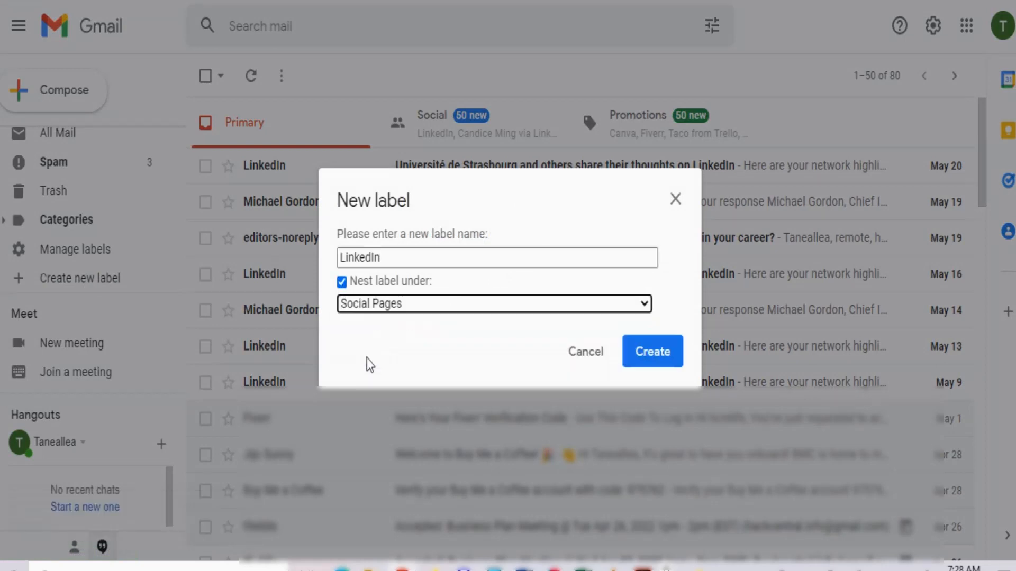
{"action": "left_click", "coordinate": [661, 353]}
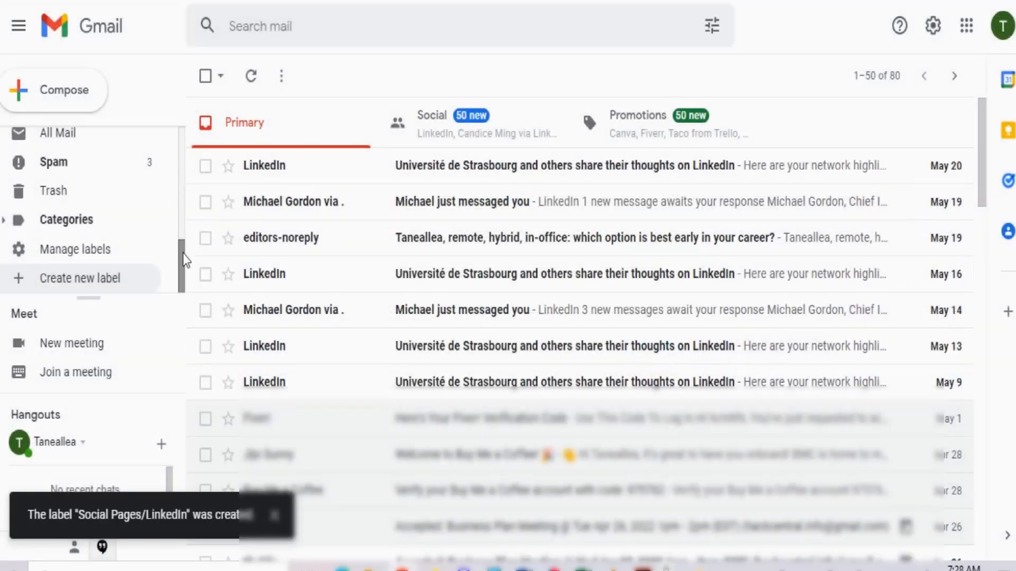
Set the Fiverr label's color to the light blue preset.
{"action": "left_click_drag", "start_coordinate": [179, 268], "coordinate": [172, 164]}
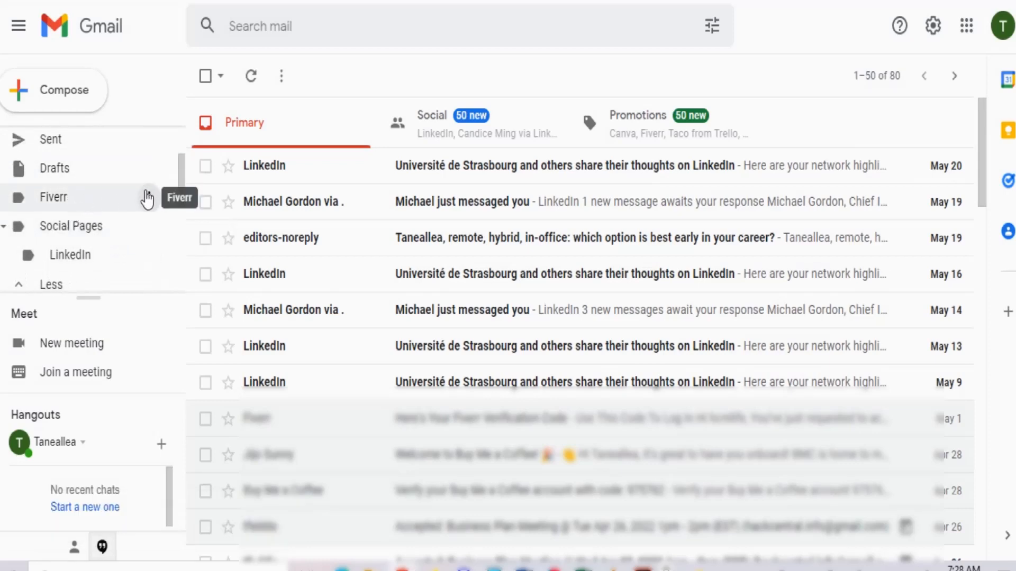
{"action": "left_click", "coordinate": [149, 202]}
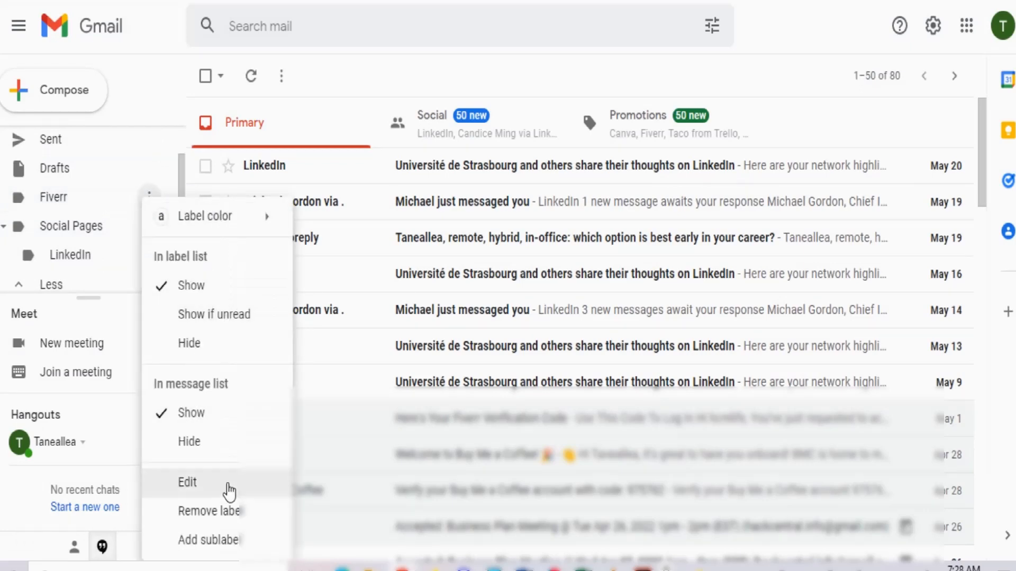
{"action": "mouse_move", "coordinate": [231, 221]}
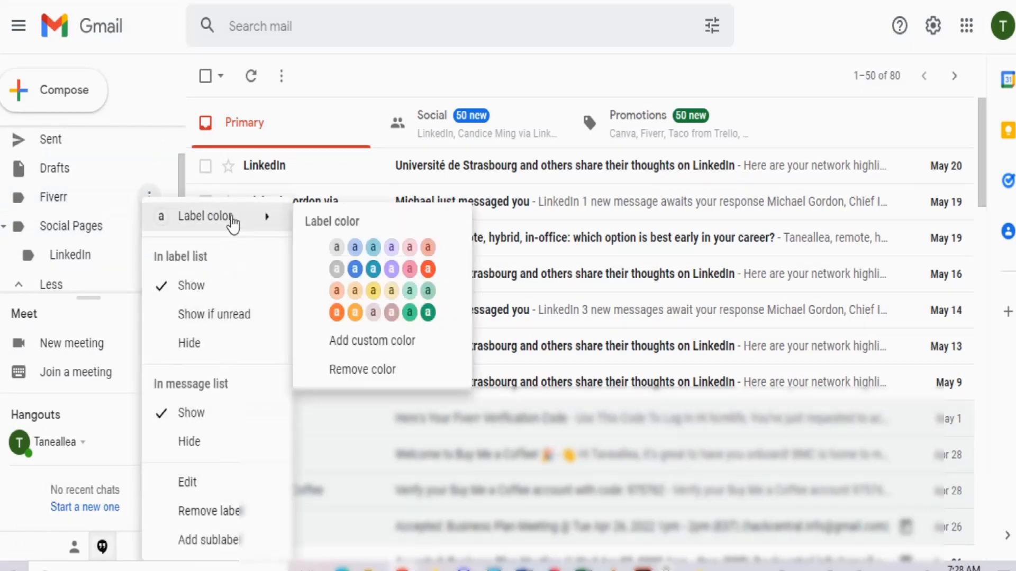
{"action": "left_click", "coordinate": [357, 249]}
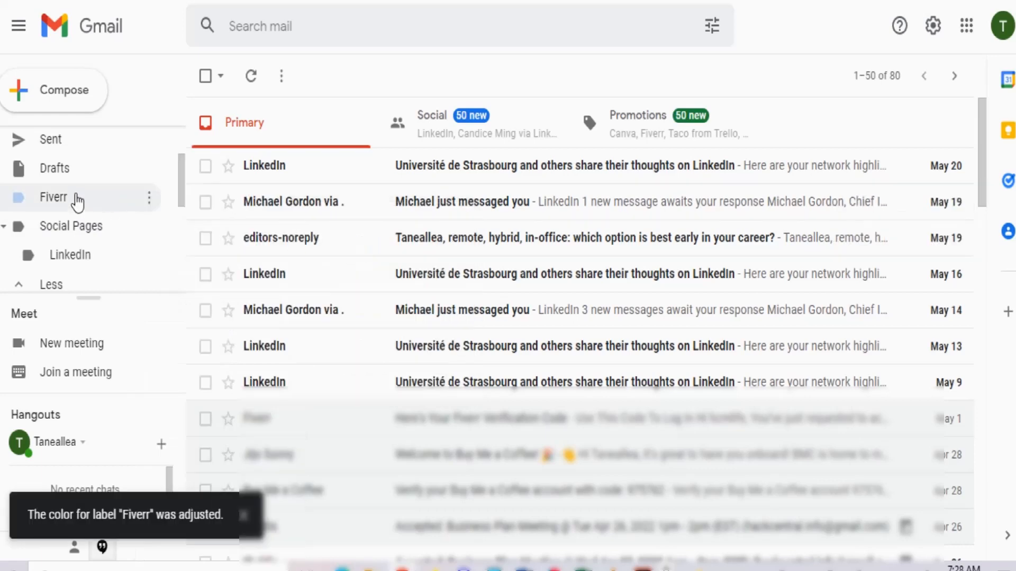
Set the color of only the Social Pages label to orange-red, excluding its sublabels.
{"action": "left_click", "coordinate": [150, 229]}
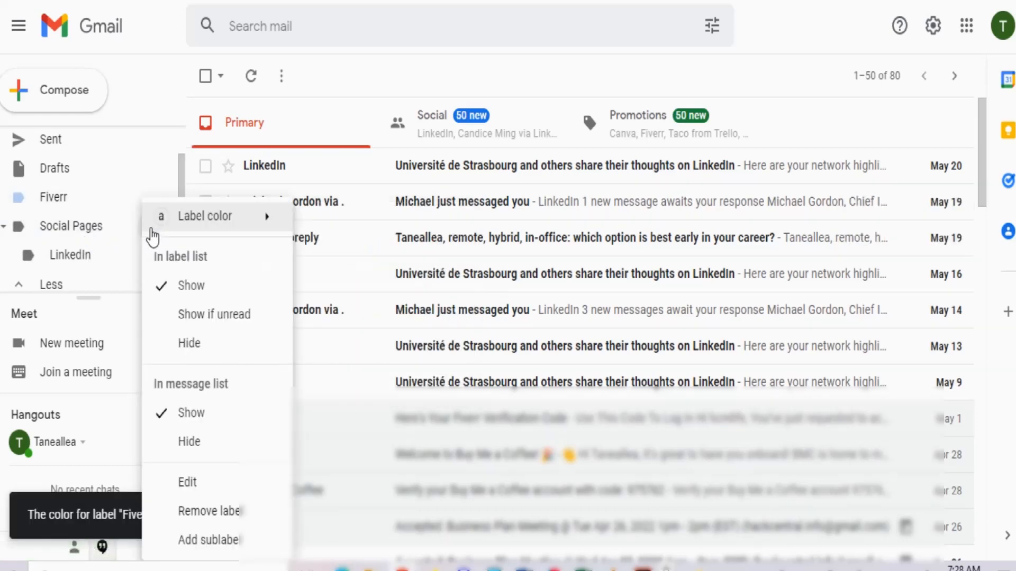
{"action": "mouse_move", "coordinate": [271, 219]}
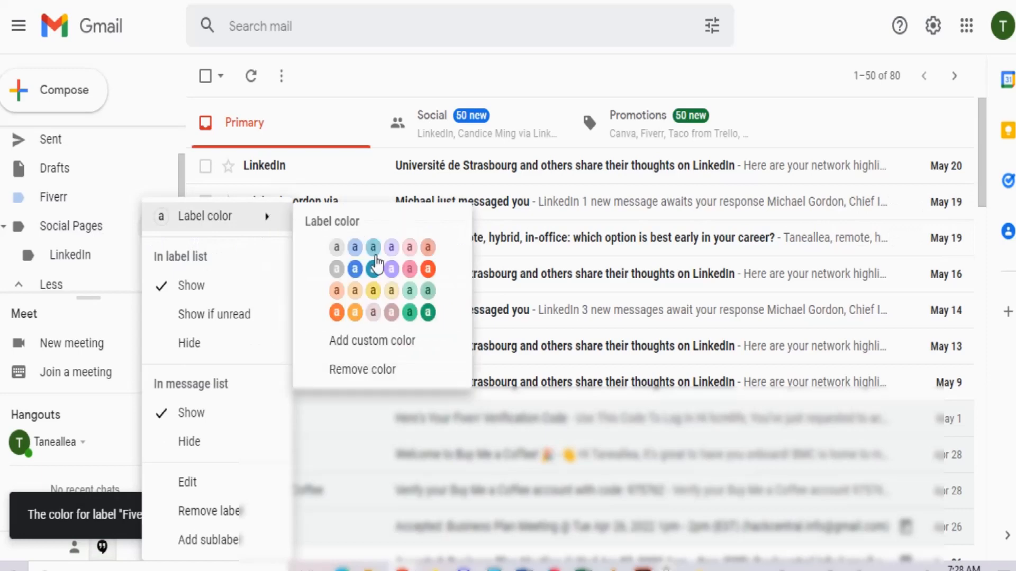
{"action": "left_click", "coordinate": [428, 269]}
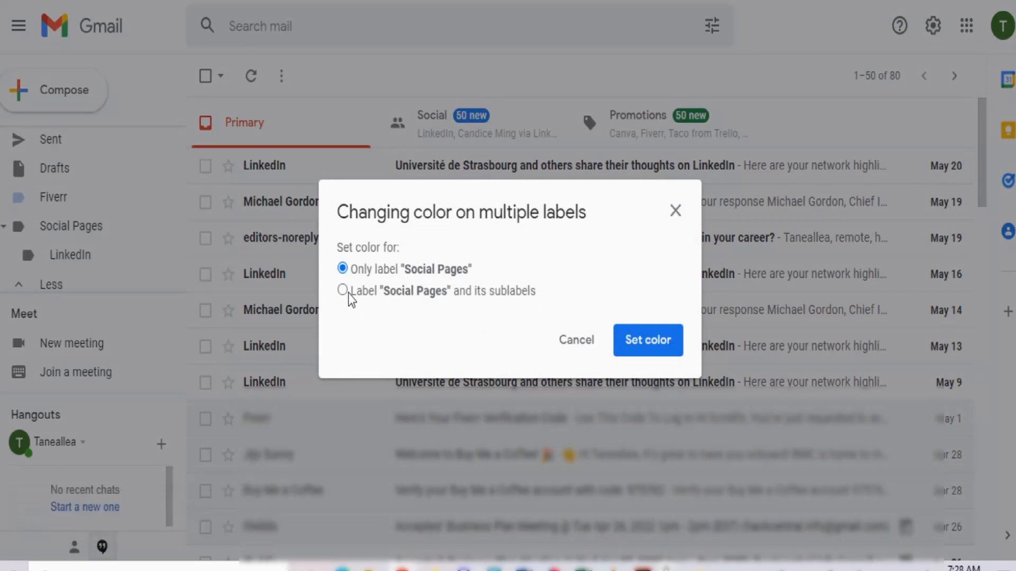
{"action": "left_click", "coordinate": [646, 341]}
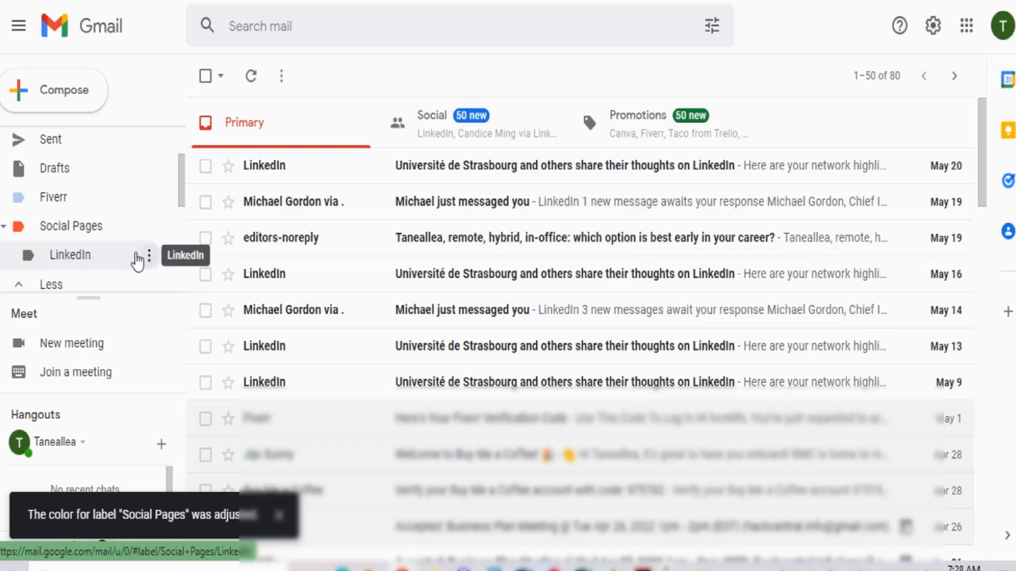
Open the May 20 LinkedIn email and apply the Fiverr label to it.
{"action": "mouse_move", "coordinate": [179, 173]}
{"action": "left_mouse_down"}
{"action": "mouse_move", "coordinate": [176, 224]}
{"action": "mouse_move", "coordinate": [169, 160]}
{"action": "mouse_move", "coordinate": [168, 180]}
{"action": "left_mouse_up"}
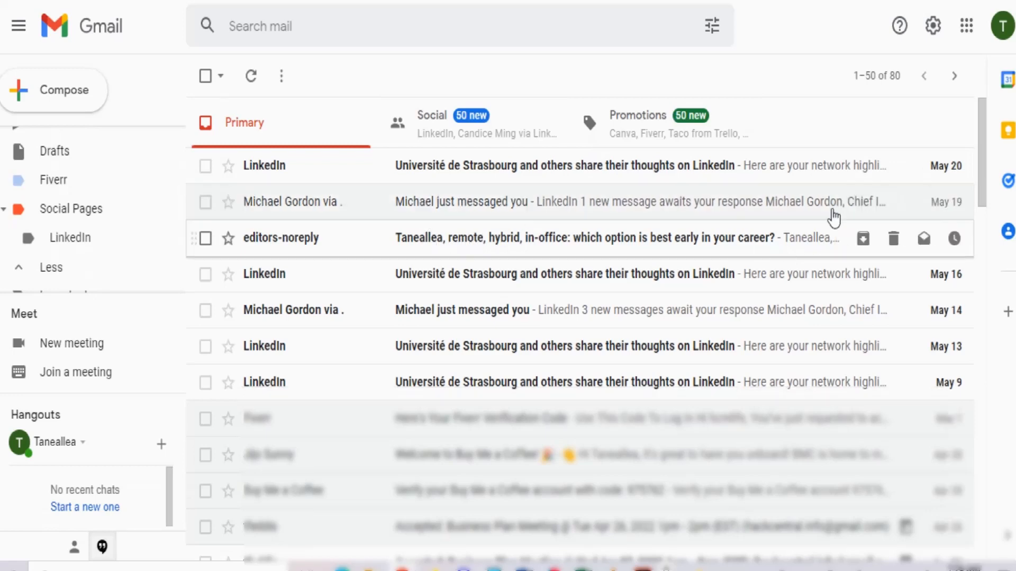
{"action": "left_click", "coordinate": [464, 179]}
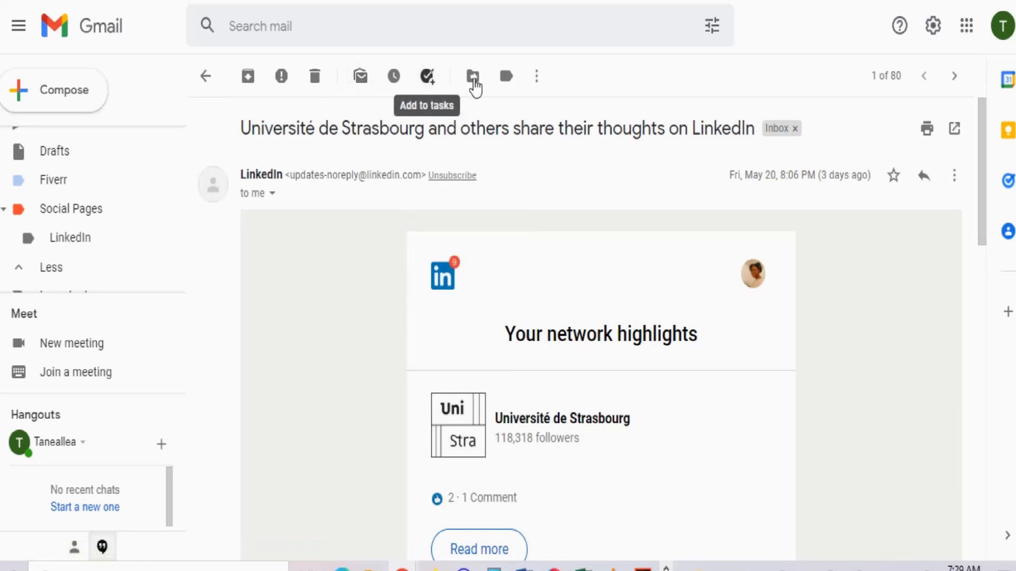
{"action": "left_click", "coordinate": [507, 80]}
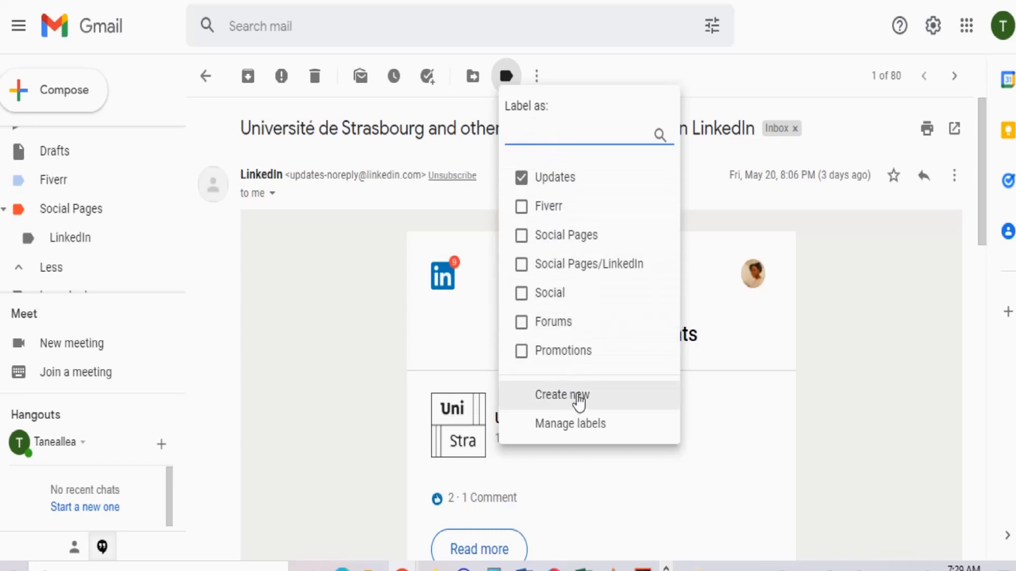
{"action": "left_click", "coordinate": [540, 207]}
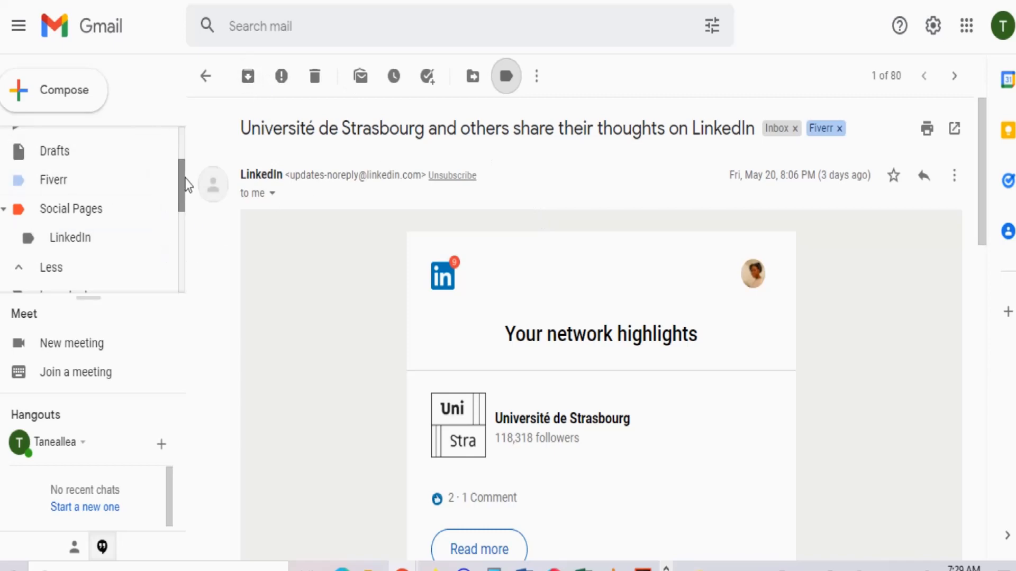
Examine the custom labels in the Labels settings, then open the Fiverr label for editing and cancel.
{"action": "left_click_drag", "start_coordinate": [182, 184], "coordinate": [174, 242]}
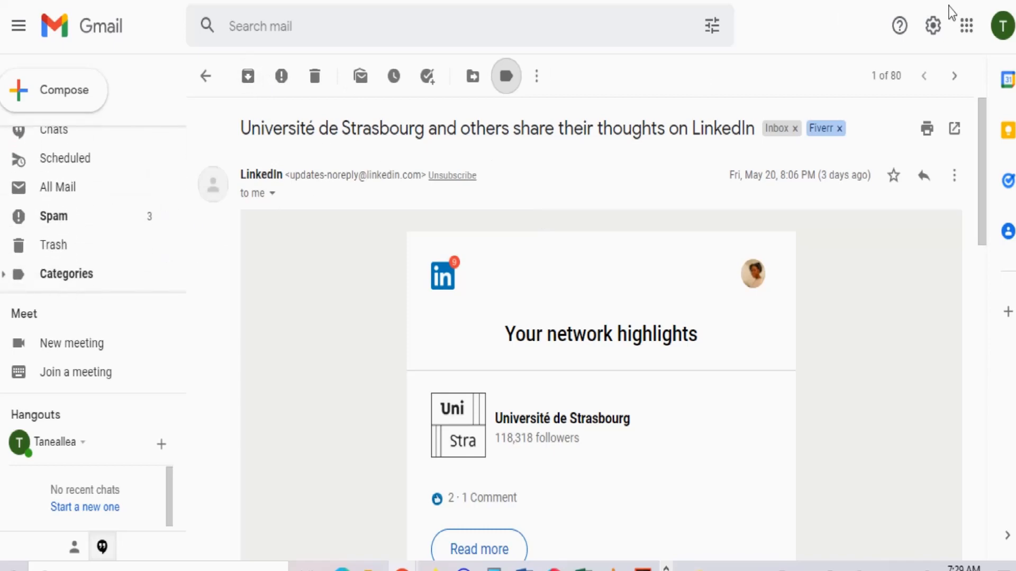
{"action": "left_click", "coordinate": [931, 27]}
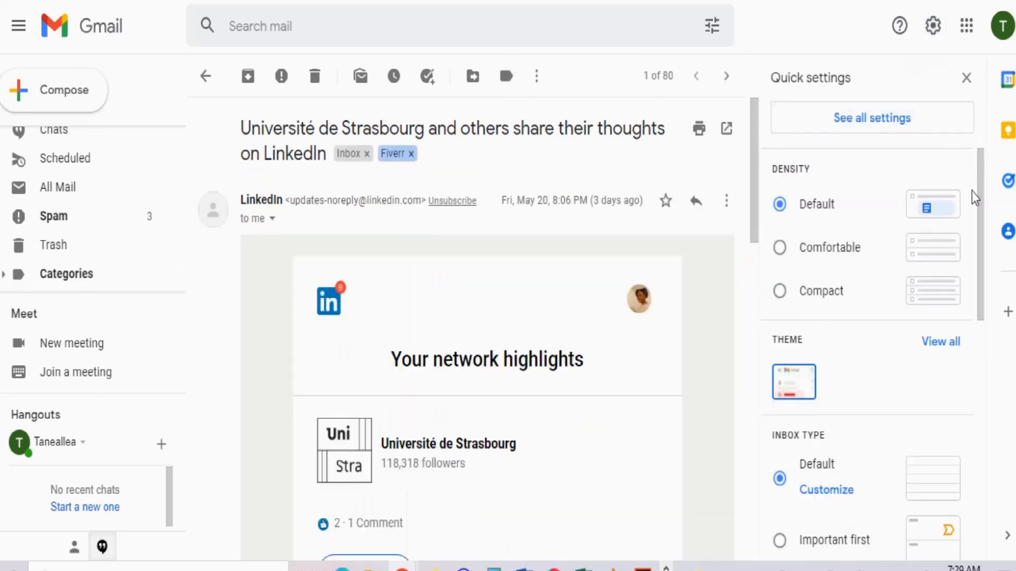
{"action": "left_click", "coordinate": [886, 117]}
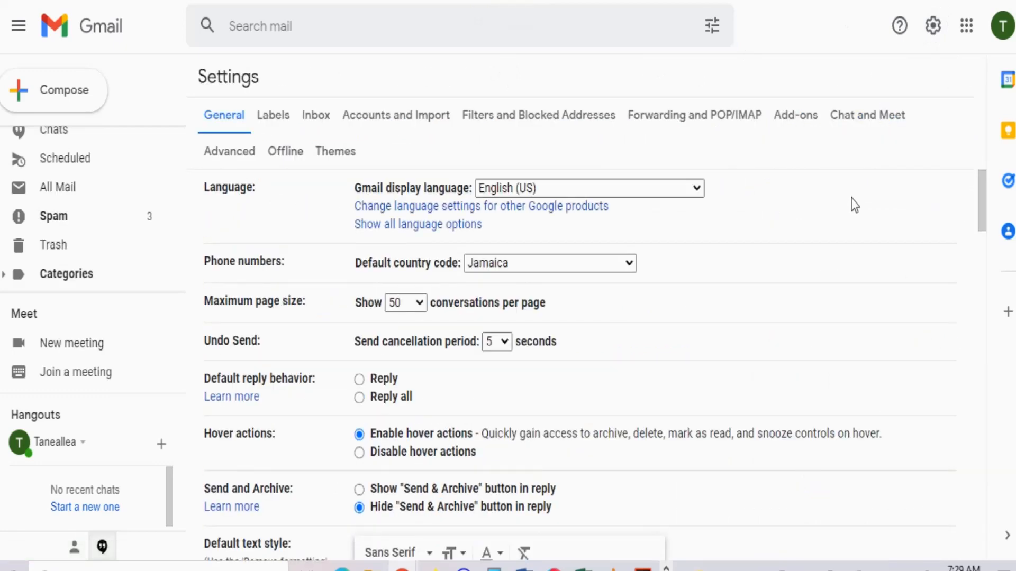
{"action": "left_click", "coordinate": [272, 121]}
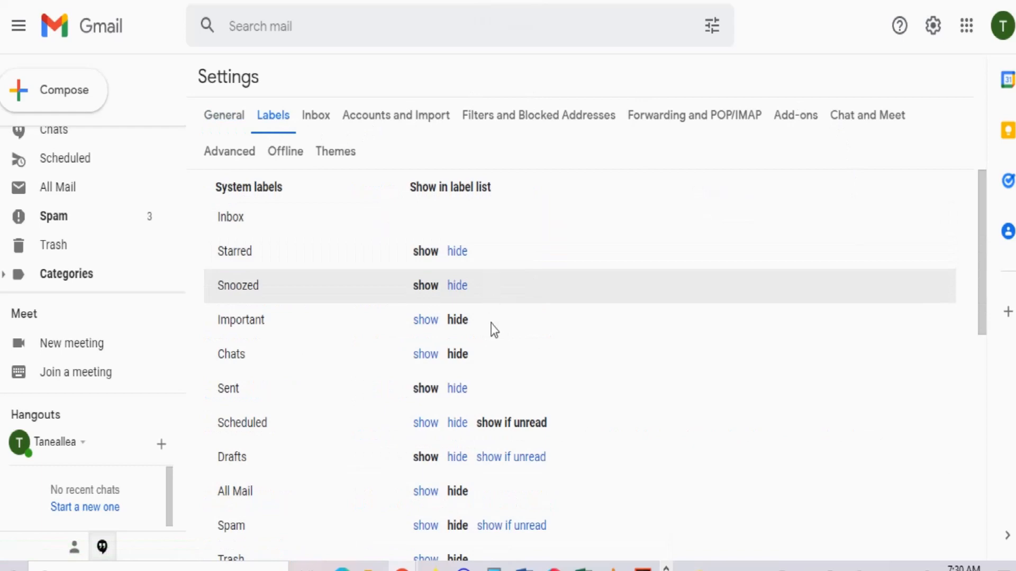
{"action": "left_click_drag", "start_coordinate": [983, 199], "coordinate": [989, 281]}
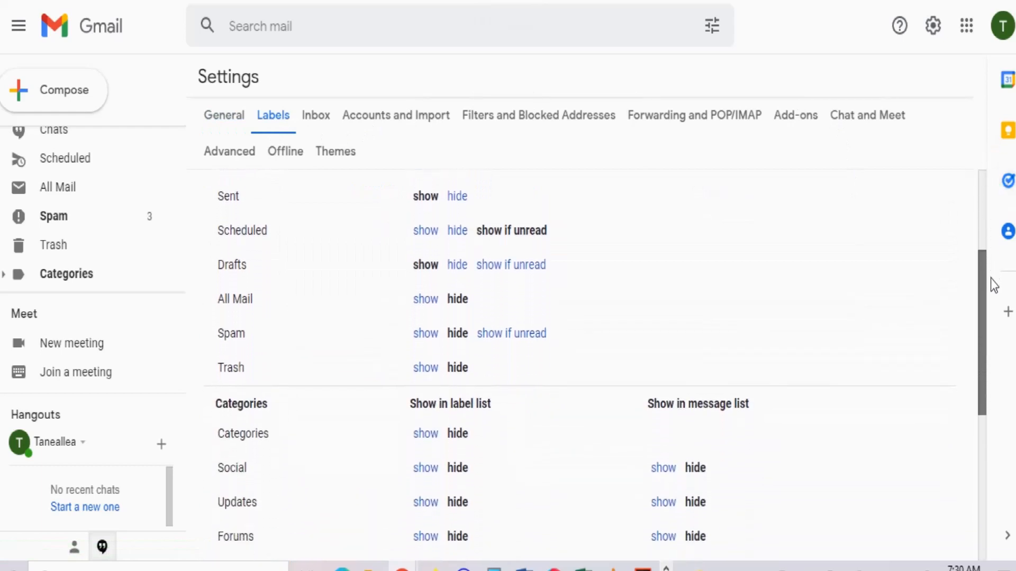
{"action": "scroll", "coordinate": [651, 307], "scroll_direction": "down", "scroll_amount": 3}
{"action": "left_click_drag", "start_coordinate": [982, 345], "coordinate": [976, 437]}
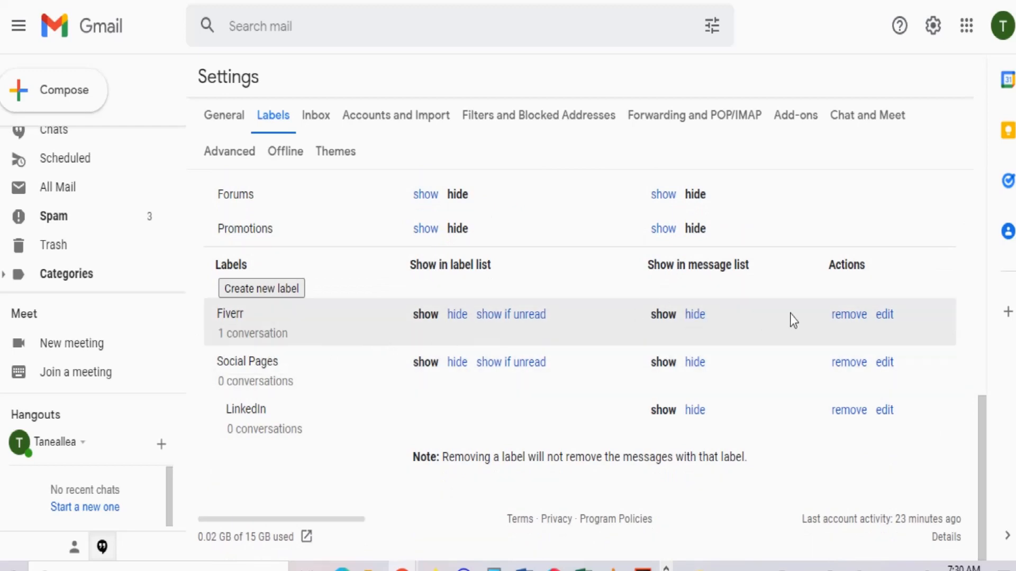
{"action": "left_click", "coordinate": [883, 315]}
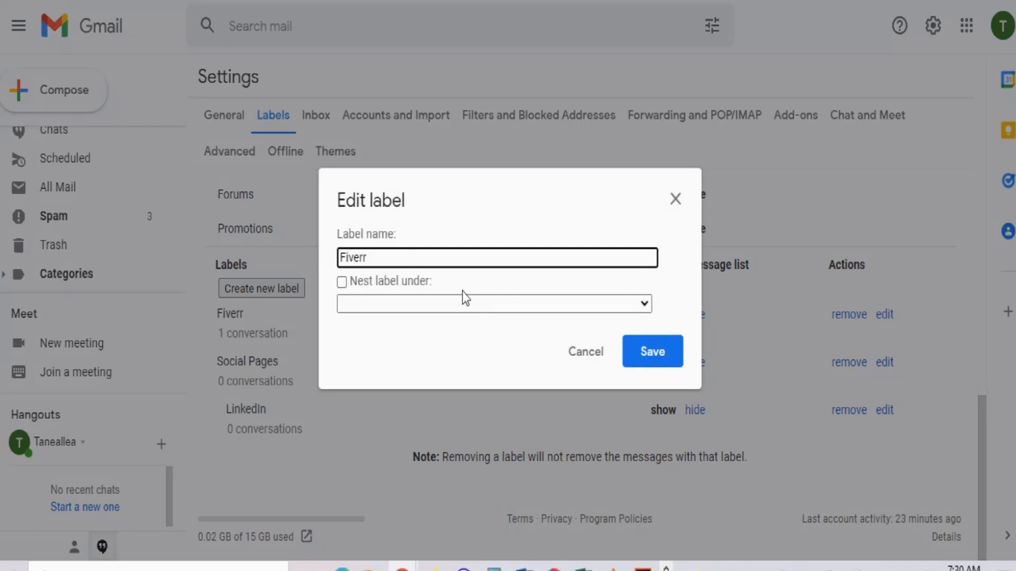
{"action": "left_click", "coordinate": [580, 357]}
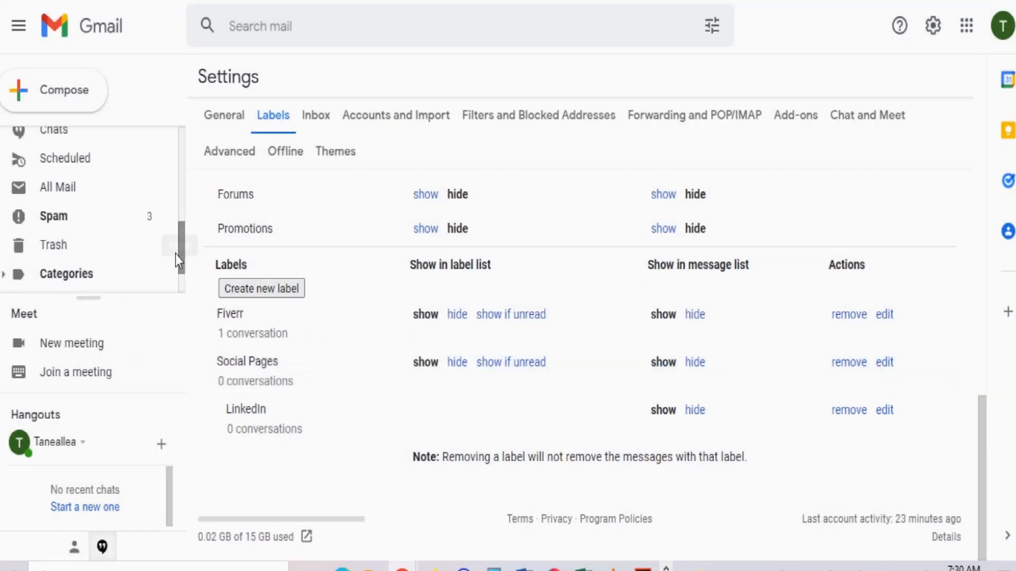
Return to the inbox and expand the full mailbox and label list.
{"action": "scroll", "coordinate": [182, 247], "scroll_direction": "down", "scroll_amount": 1}
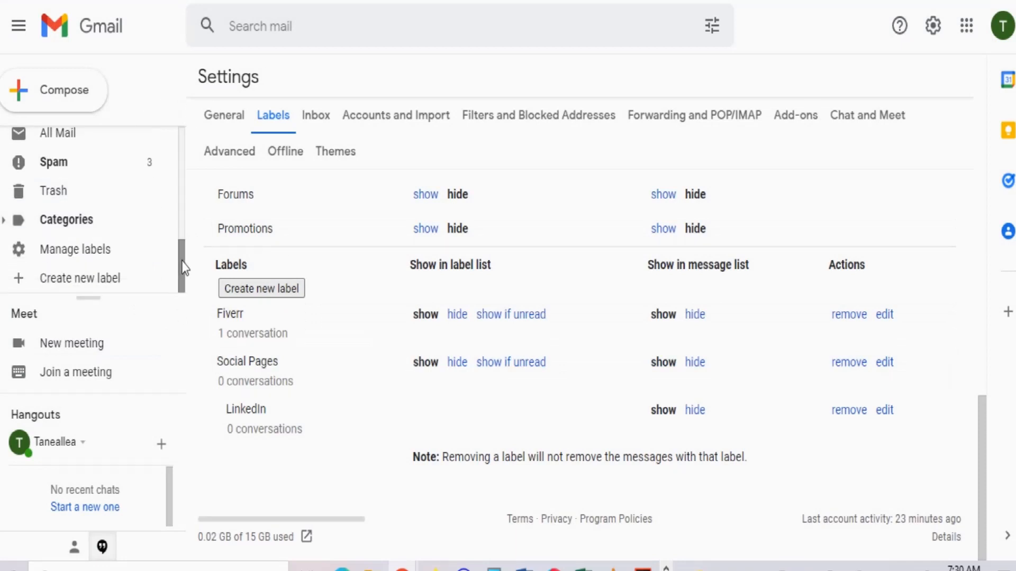
{"action": "left_click_drag", "start_coordinate": [181, 261], "coordinate": [171, 141]}
{"action": "left_click", "coordinate": [90, 139]}
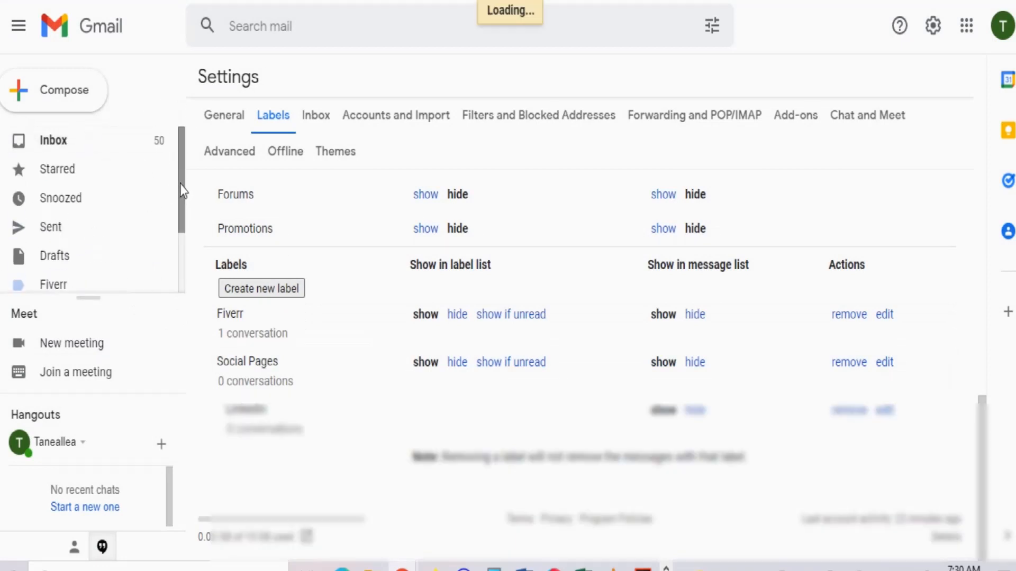
{"action": "left_click_drag", "start_coordinate": [179, 185], "coordinate": [183, 299]}
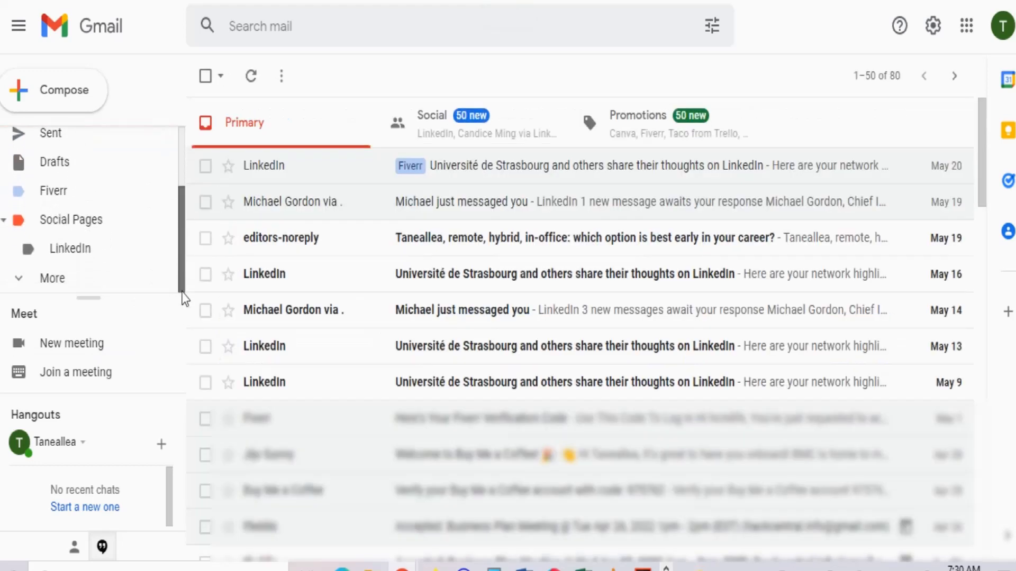
{"action": "left_click", "coordinate": [22, 279]}
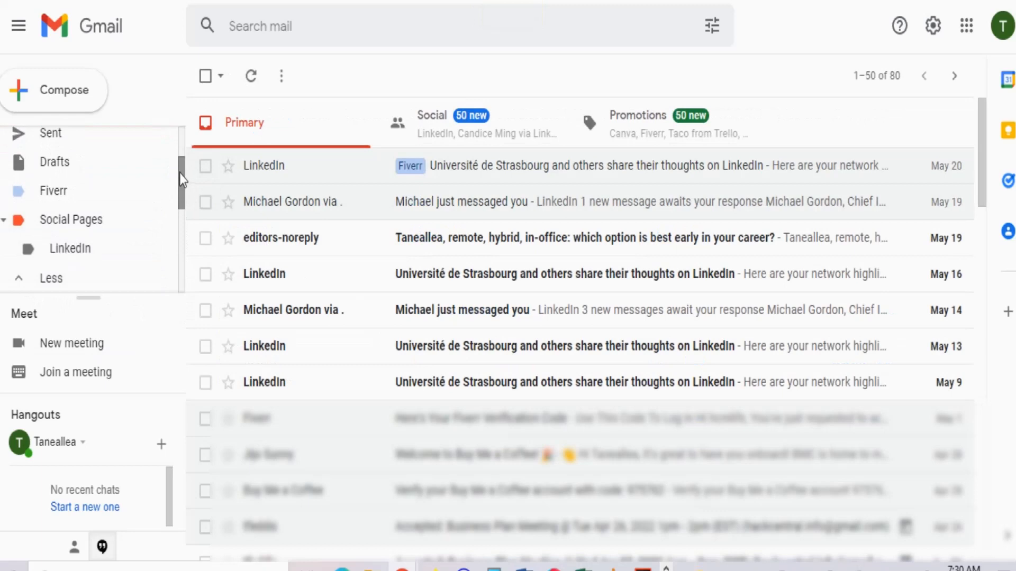
Define a new filter in the Filters and Blocked Addresses settings that matches mail from "fiverr".
{"action": "left_click_drag", "start_coordinate": [179, 174], "coordinate": [173, 265]}
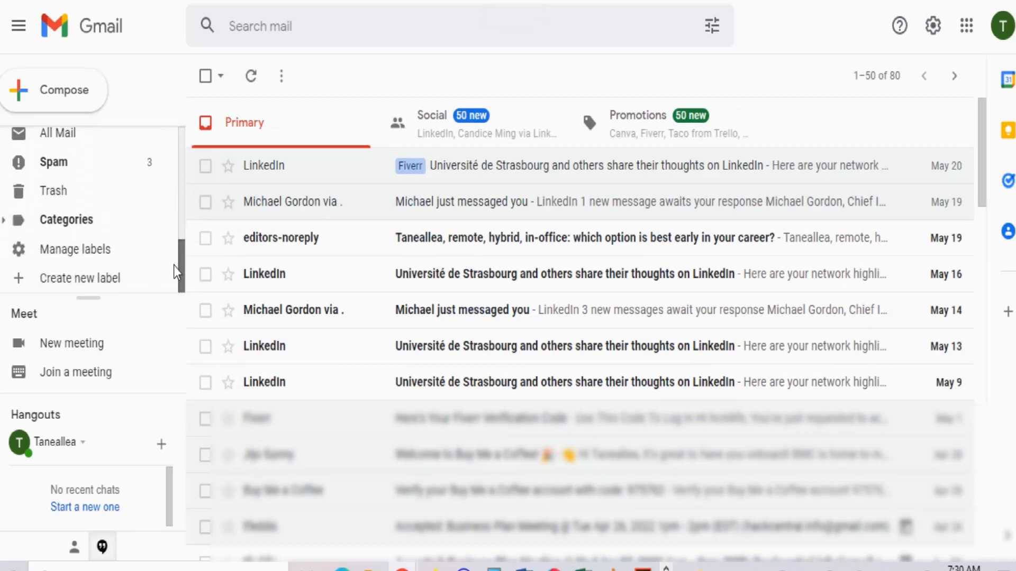
{"action": "left_click", "coordinate": [92, 254]}
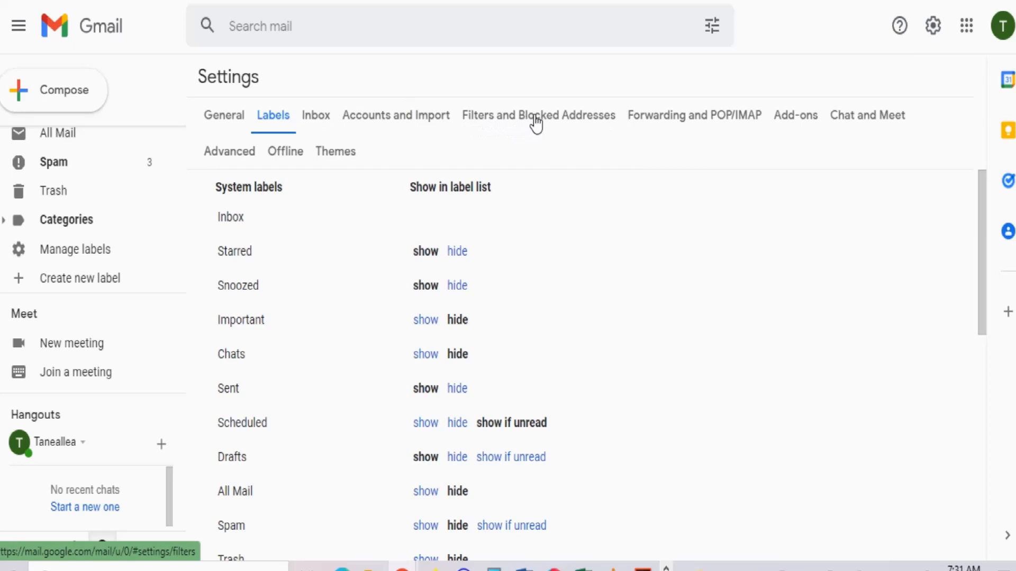
{"action": "left_click", "coordinate": [680, 127]}
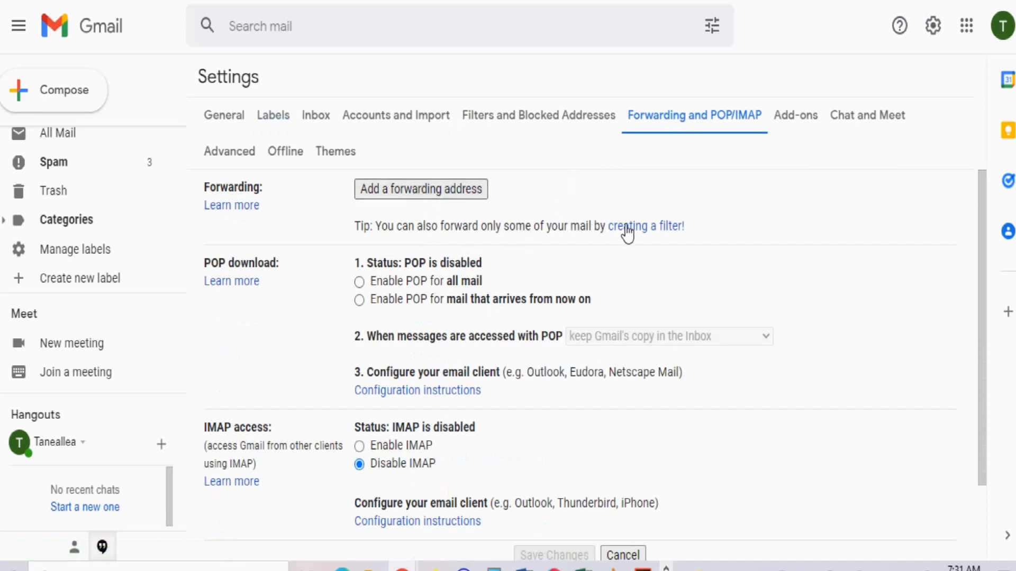
{"action": "left_click", "coordinate": [553, 120]}
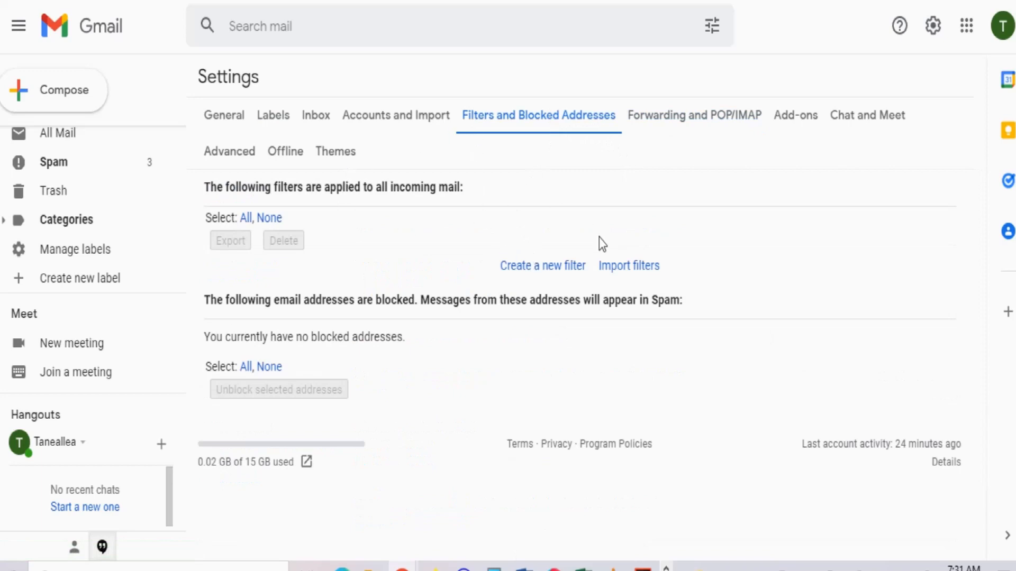
{"action": "left_click", "coordinate": [532, 269]}
{"action": "type", "text": "fiverr"}
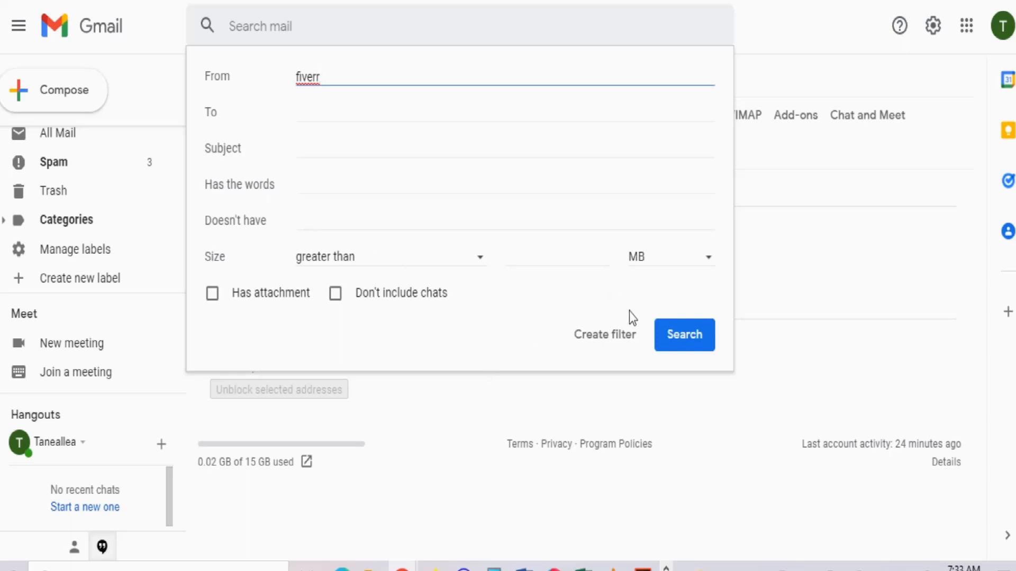
{"action": "left_click", "coordinate": [603, 334]}
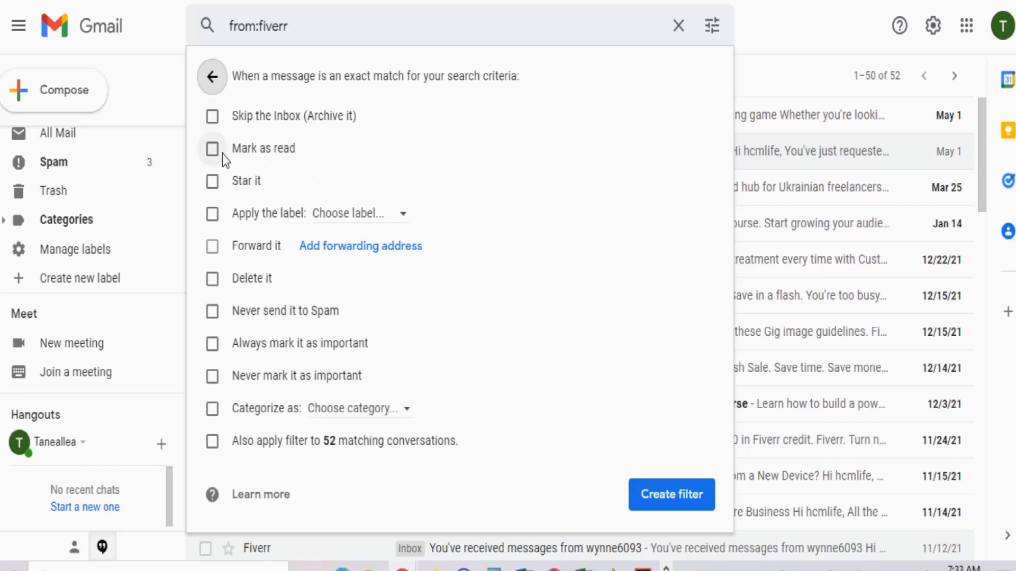
Make the filter apply the Fiverr label, include existing matching conversations, and create it.
{"action": "left_click", "coordinate": [403, 218]}
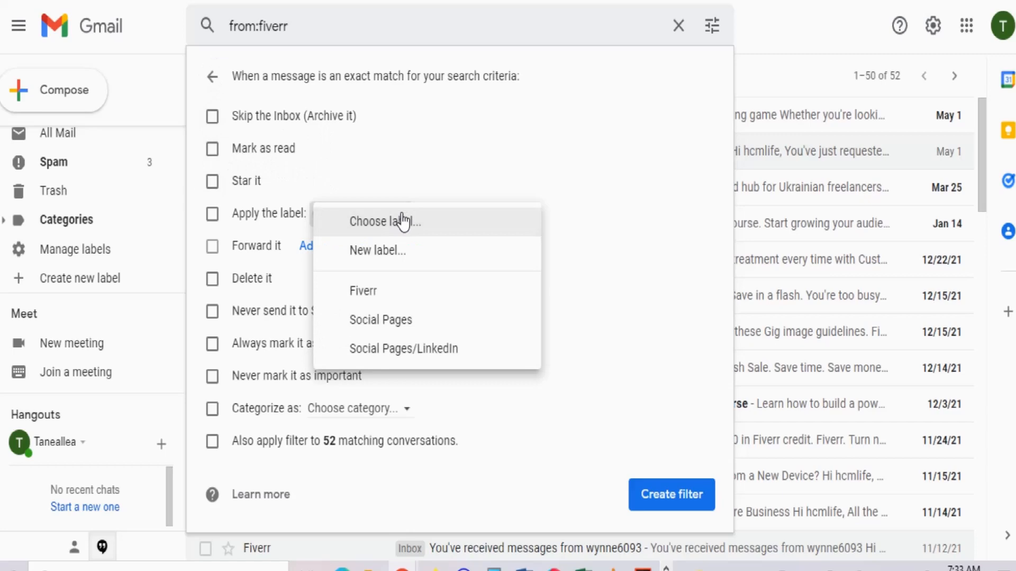
{"action": "left_click", "coordinate": [374, 290]}
{"action": "left_click", "coordinate": [401, 411]}
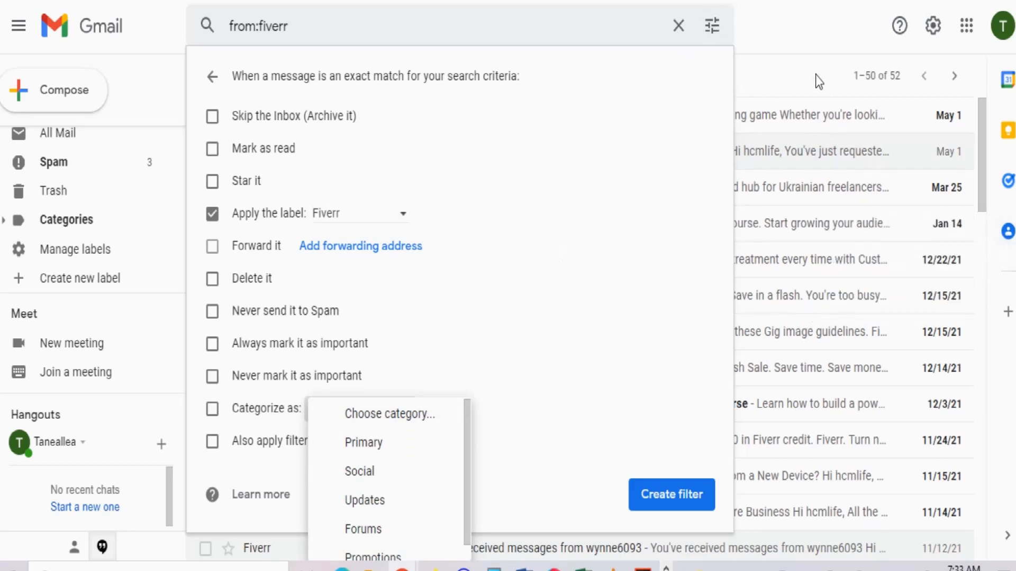
{"action": "left_click_drag", "start_coordinate": [465, 465], "coordinate": [469, 415]}
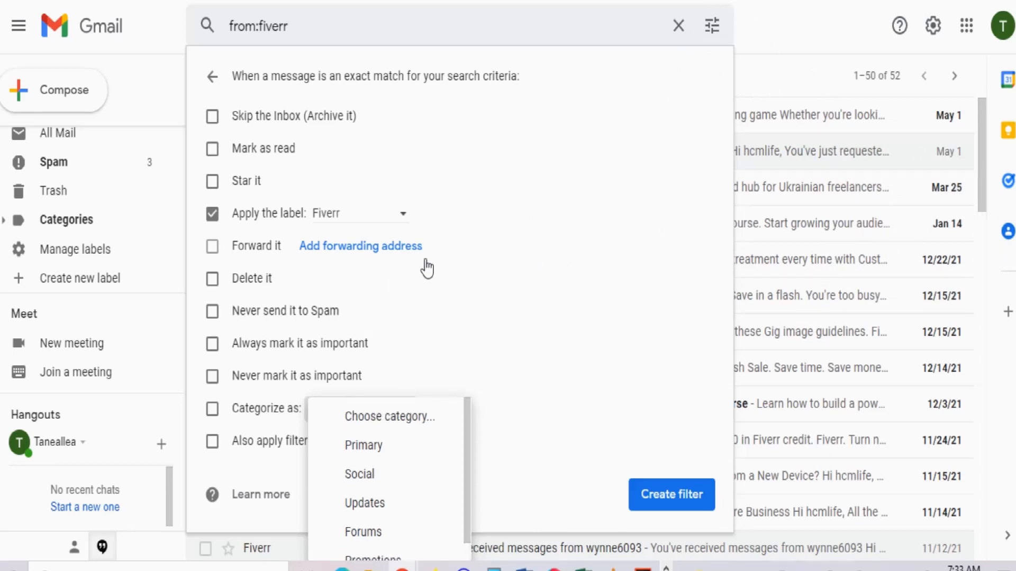
{"action": "left_click", "coordinate": [470, 325]}
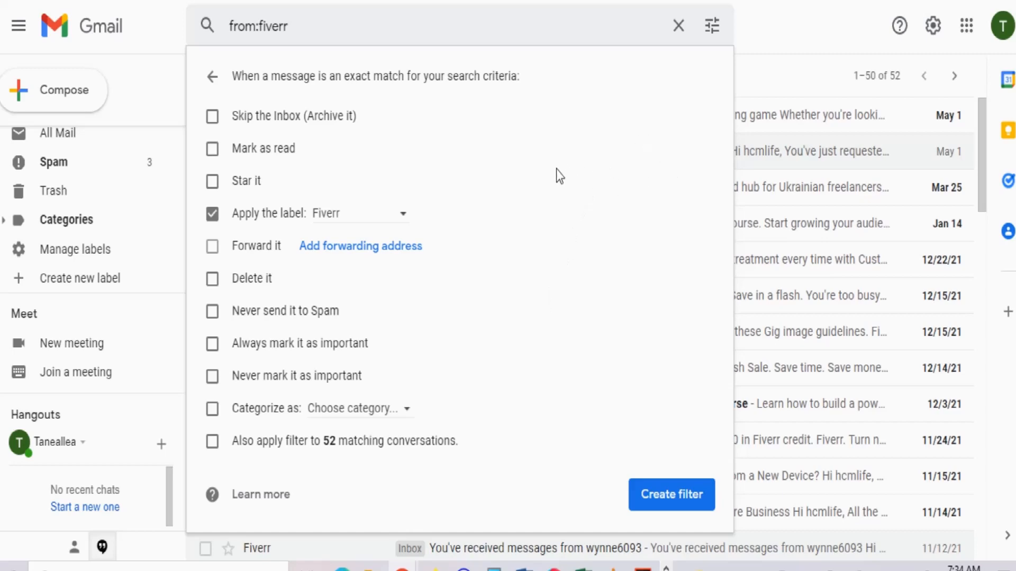
{"action": "left_click", "coordinate": [210, 447]}
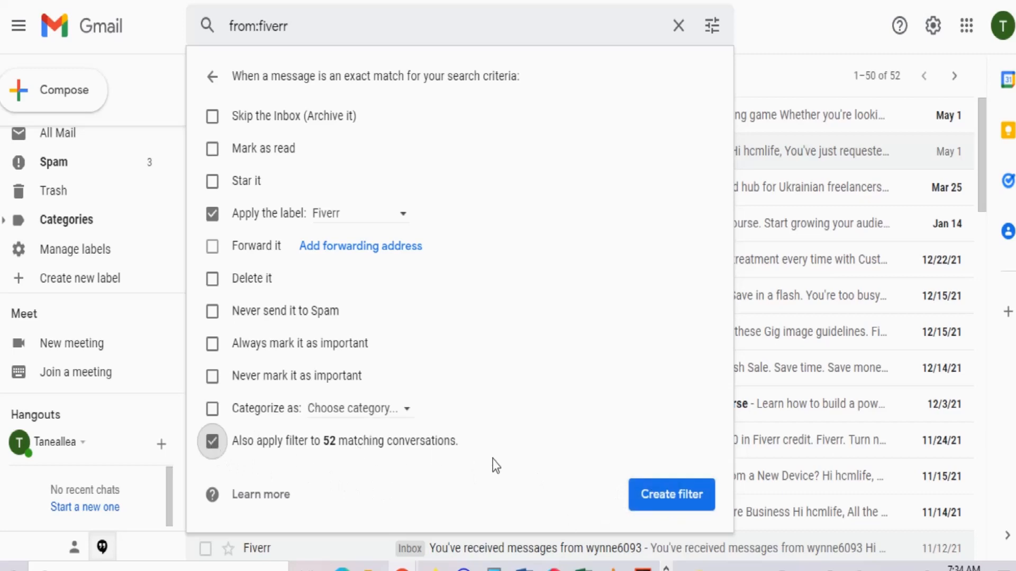
{"action": "left_click", "coordinate": [675, 503]}
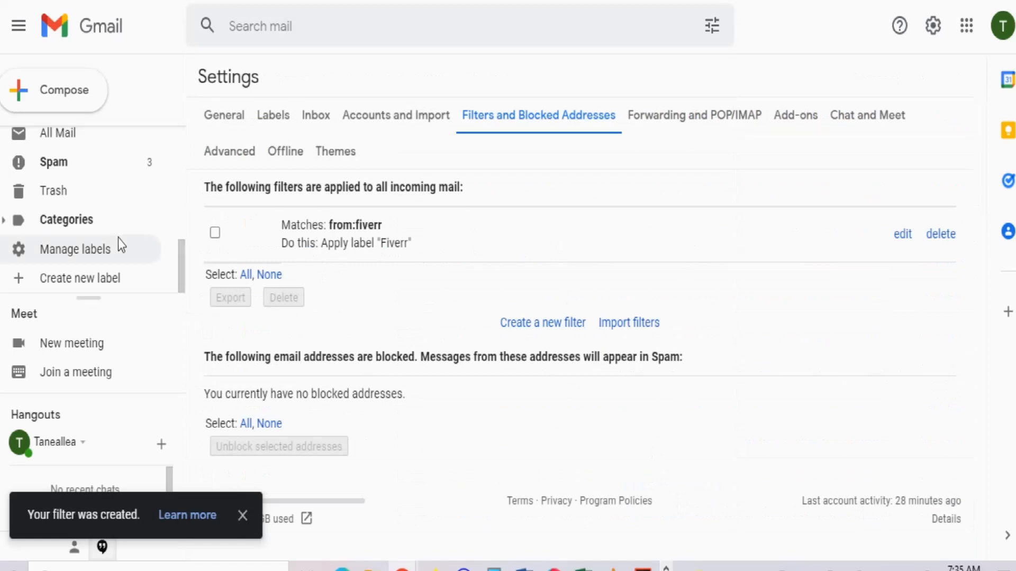
Open the LinkedIn email listed under the Fiverr label and remove the Fiverr label from it.
{"action": "left_click_drag", "start_coordinate": [183, 271], "coordinate": [170, 185]}
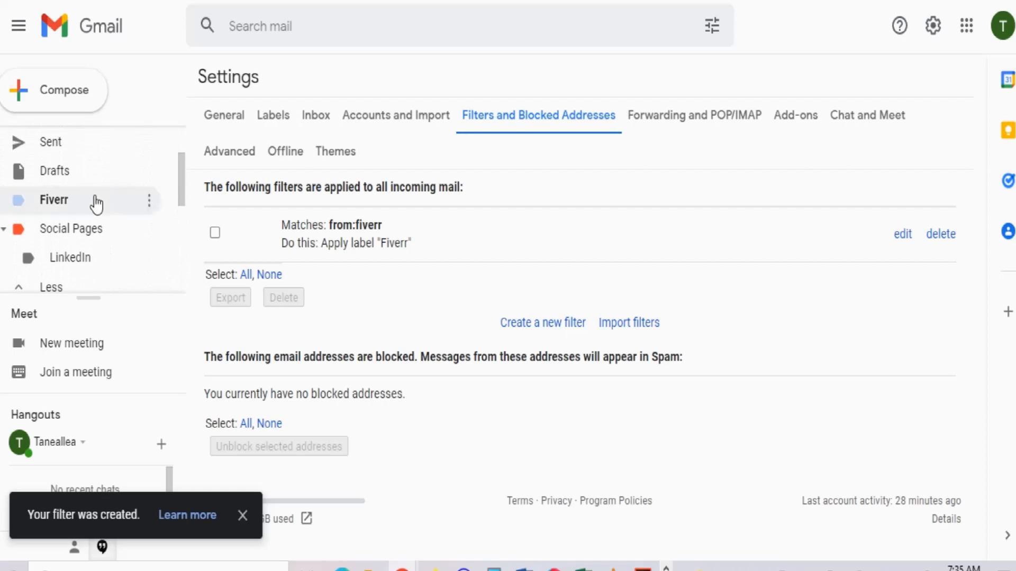
{"action": "left_click", "coordinate": [62, 204]}
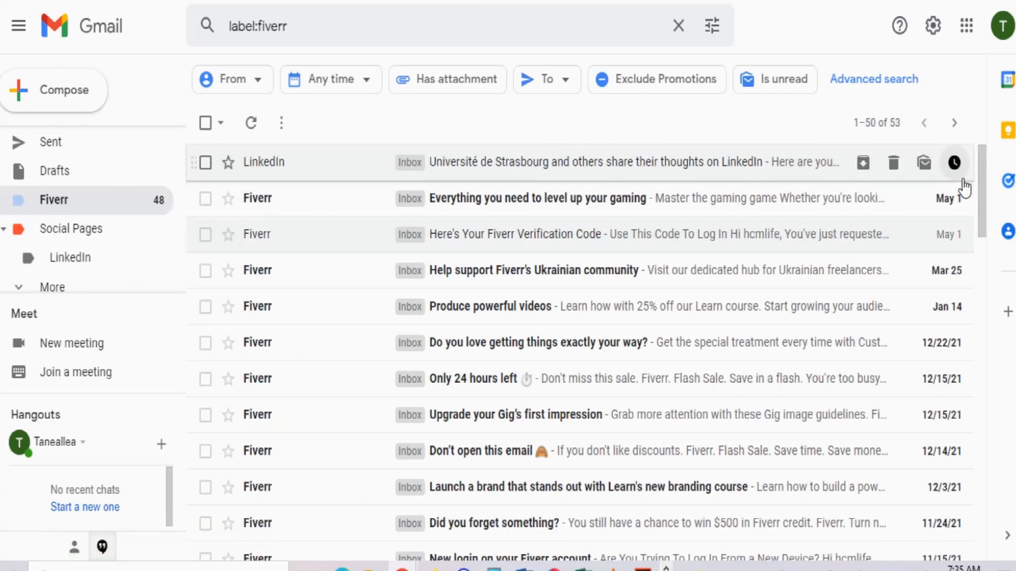
{"action": "left_click_drag", "start_coordinate": [980, 192], "coordinate": [953, 160]}
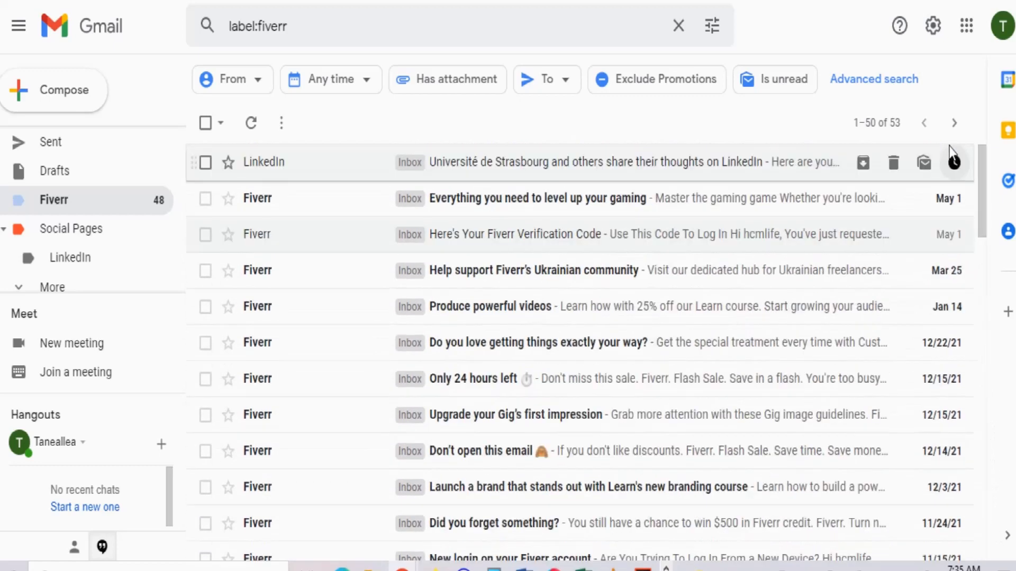
{"action": "left_click", "coordinate": [582, 162]}
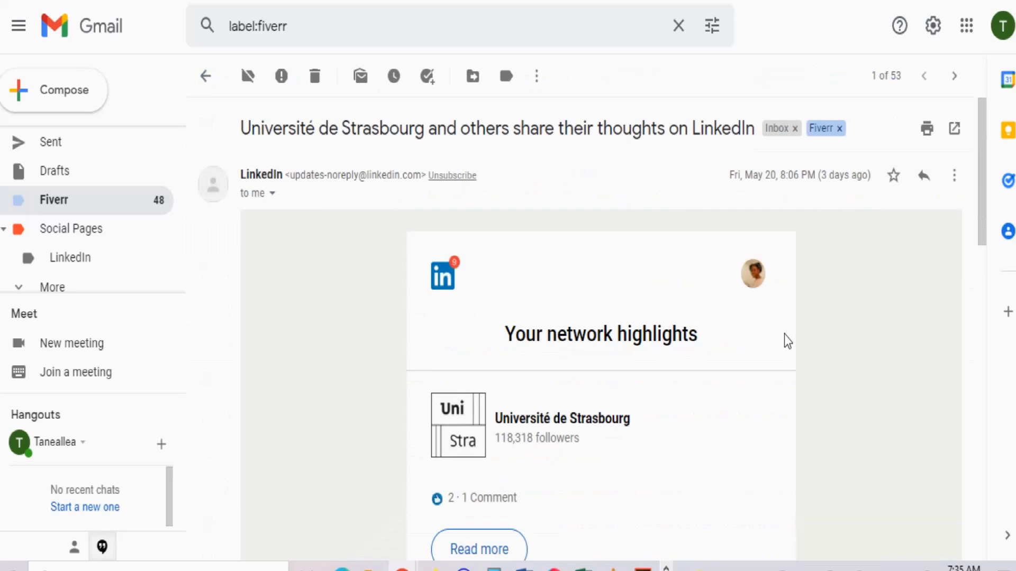
{"action": "left_click", "coordinate": [840, 129]}
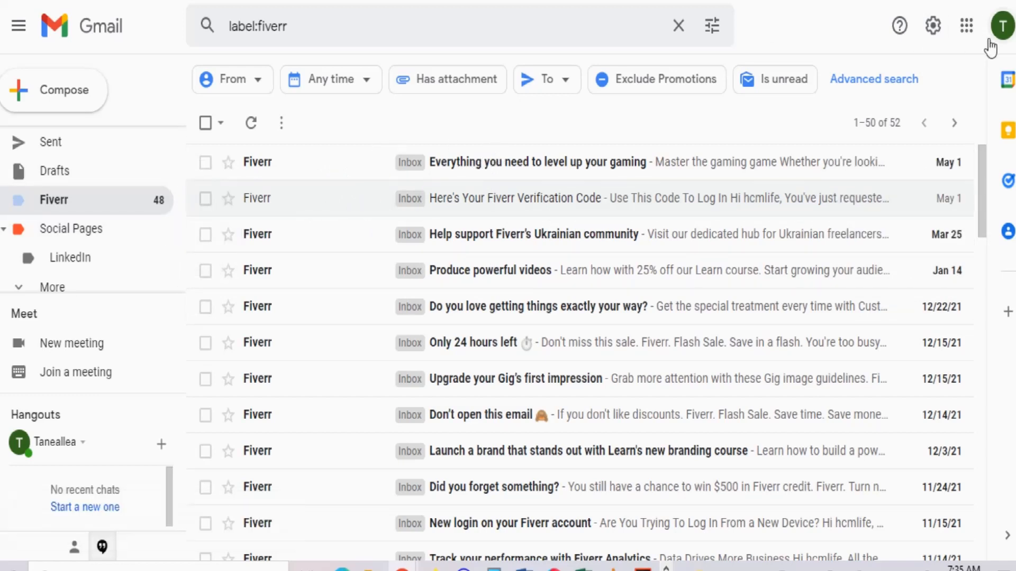
Define another filter in the Filters and Blocked Addresses settings for mail from "linkedin" containing the words "message from".
{"action": "left_click", "coordinate": [934, 29]}
{"action": "left_click", "coordinate": [874, 121]}
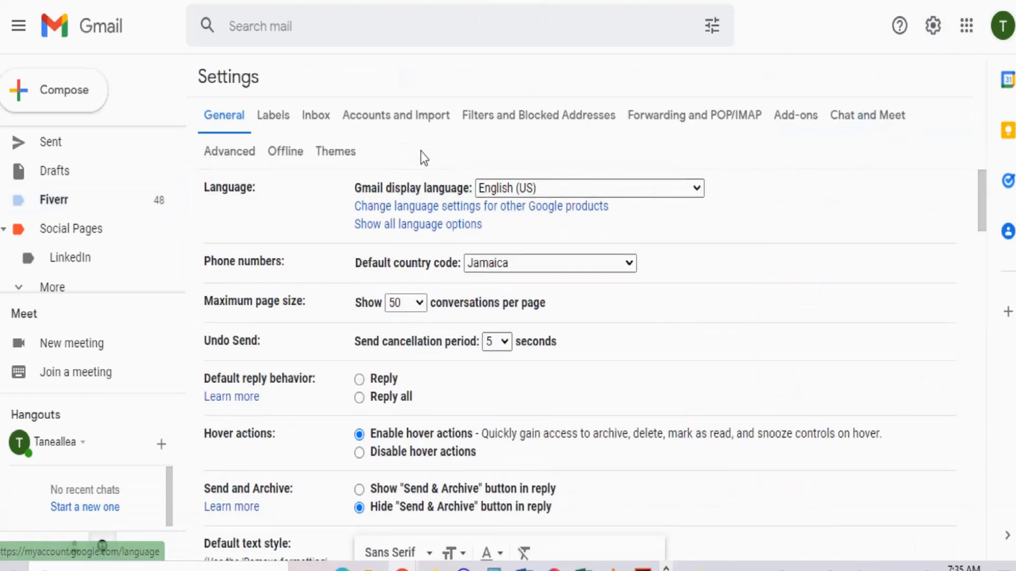
{"action": "left_click", "coordinate": [540, 118]}
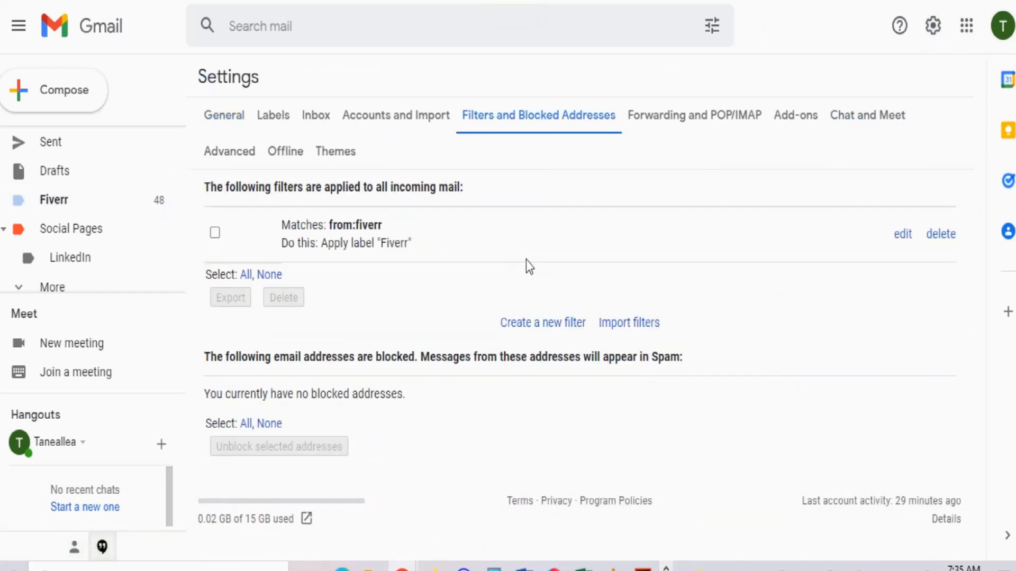
{"action": "left_click", "coordinate": [528, 323]}
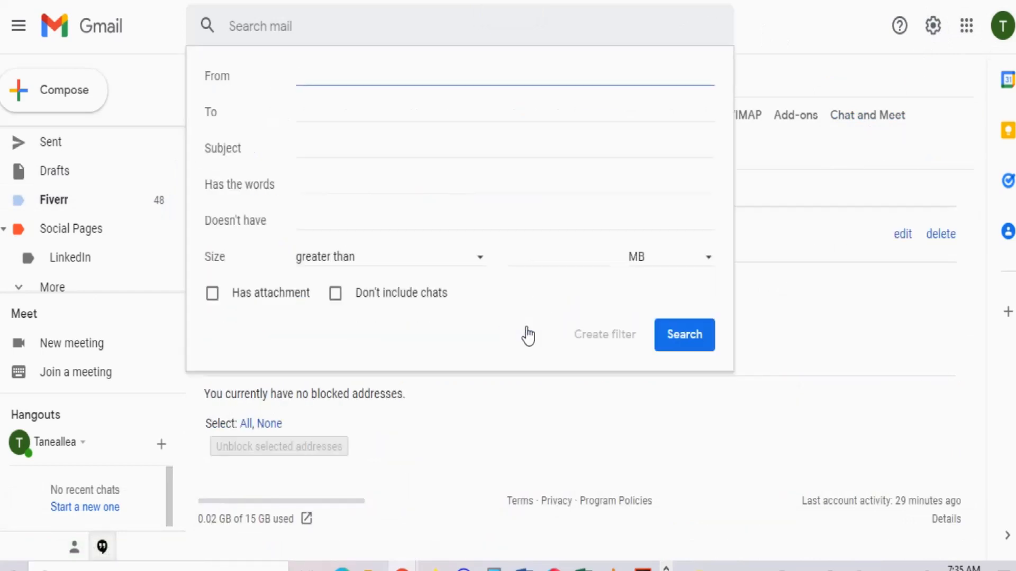
{"action": "type", "text": "linkedin"}
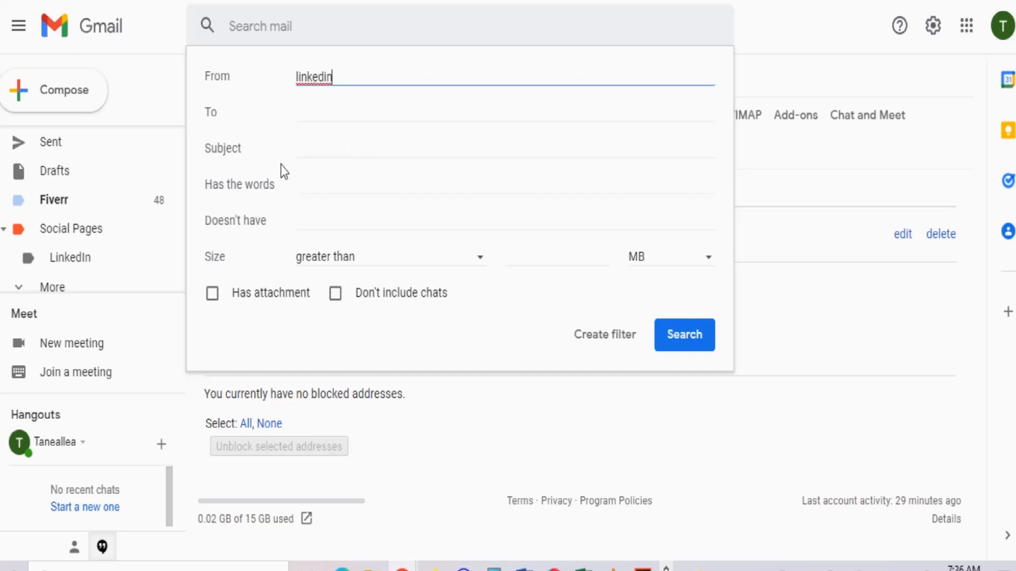
{"action": "left_click", "coordinate": [308, 186]}
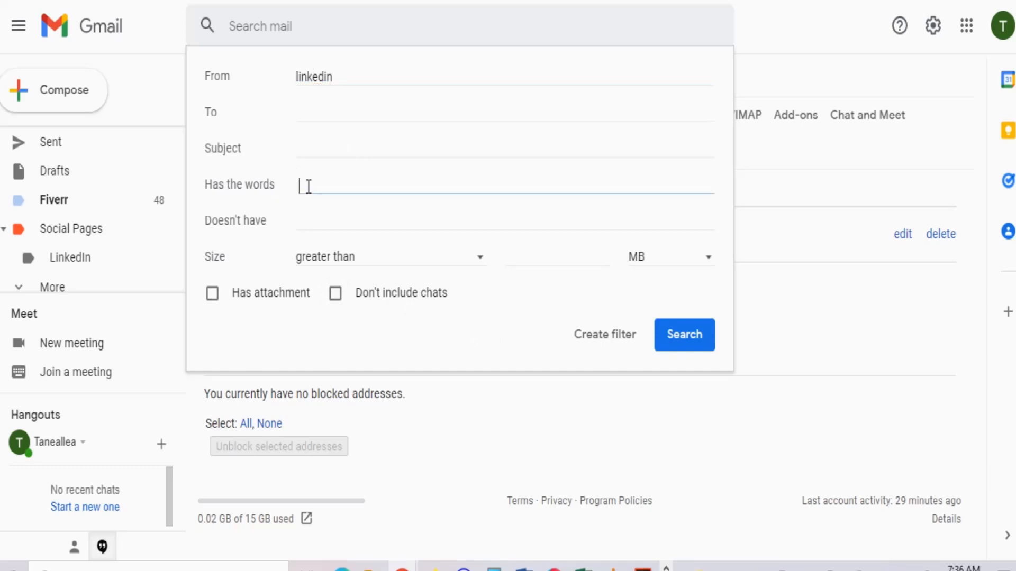
{"action": "type", "text": "message from"}
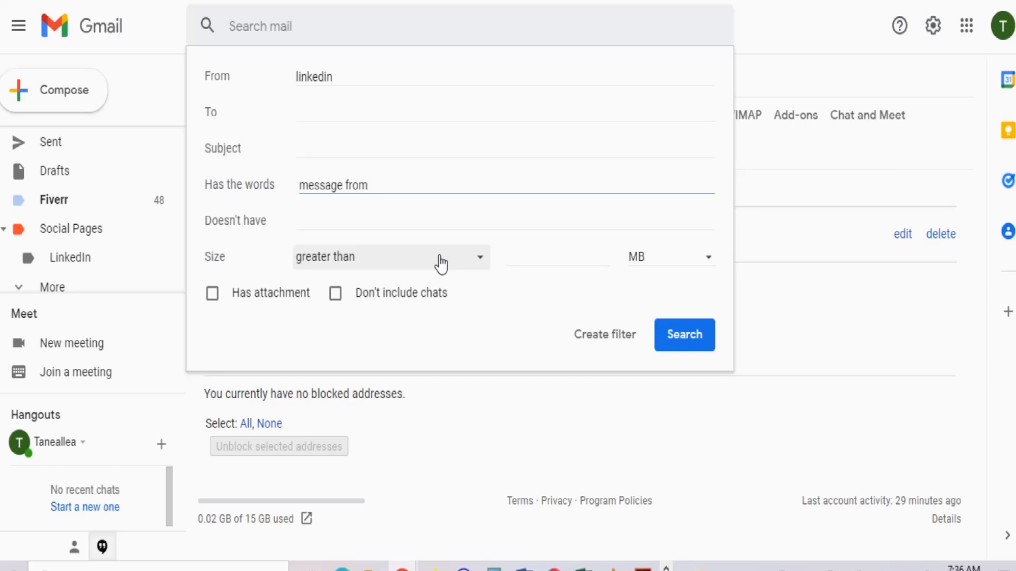
{"action": "left_click", "coordinate": [604, 335]}
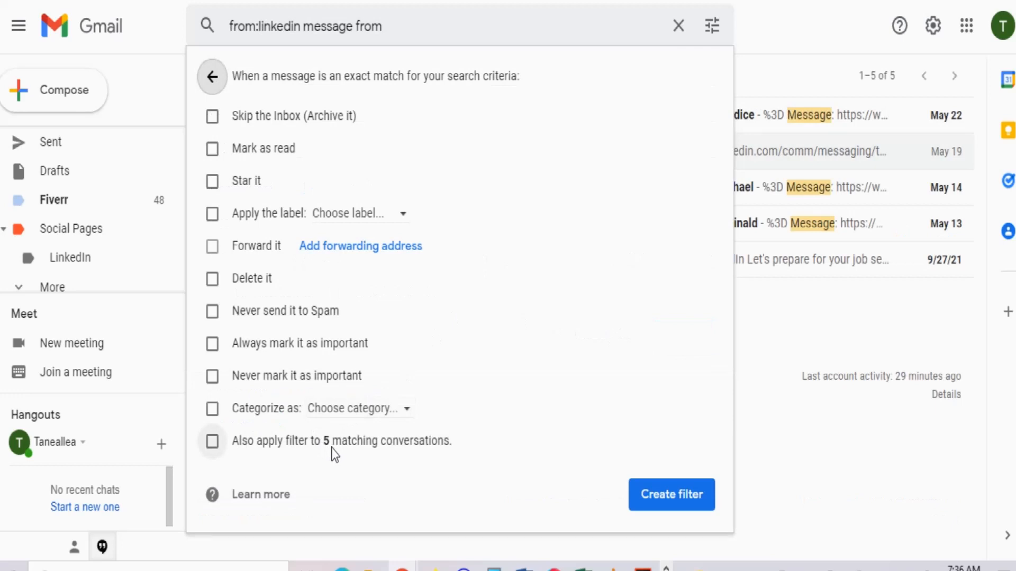
Set the filter to skip the inbox, mark as read and include existing matching conversations, and create it.
{"action": "left_click", "coordinate": [215, 442]}
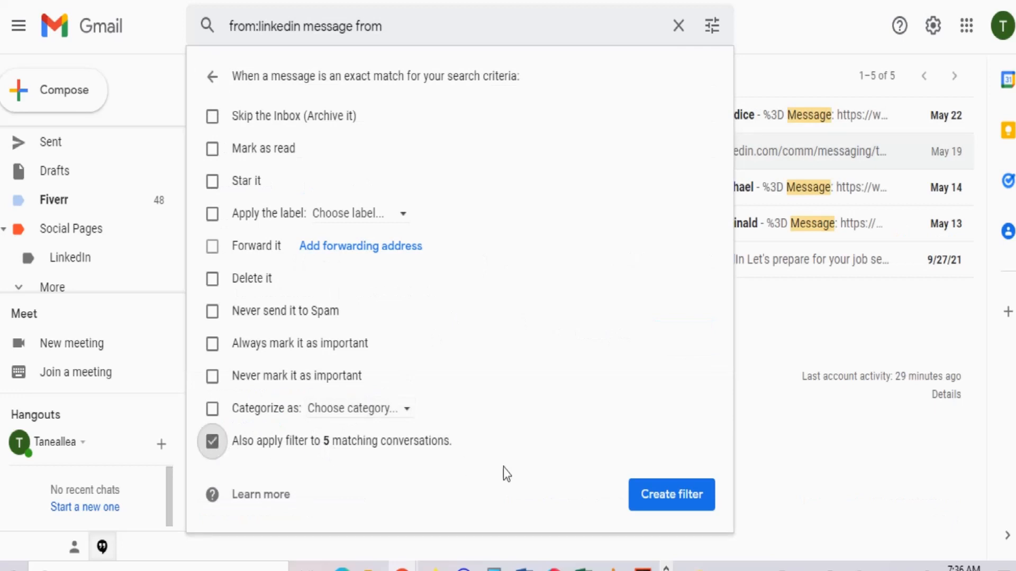
{"action": "left_click", "coordinate": [680, 494]}
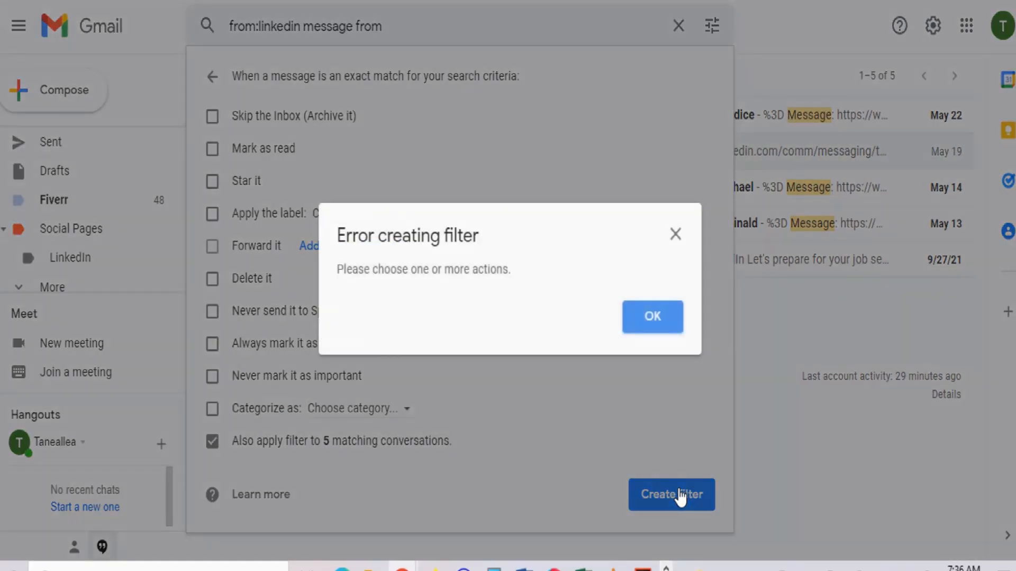
{"action": "left_click", "coordinate": [636, 329]}
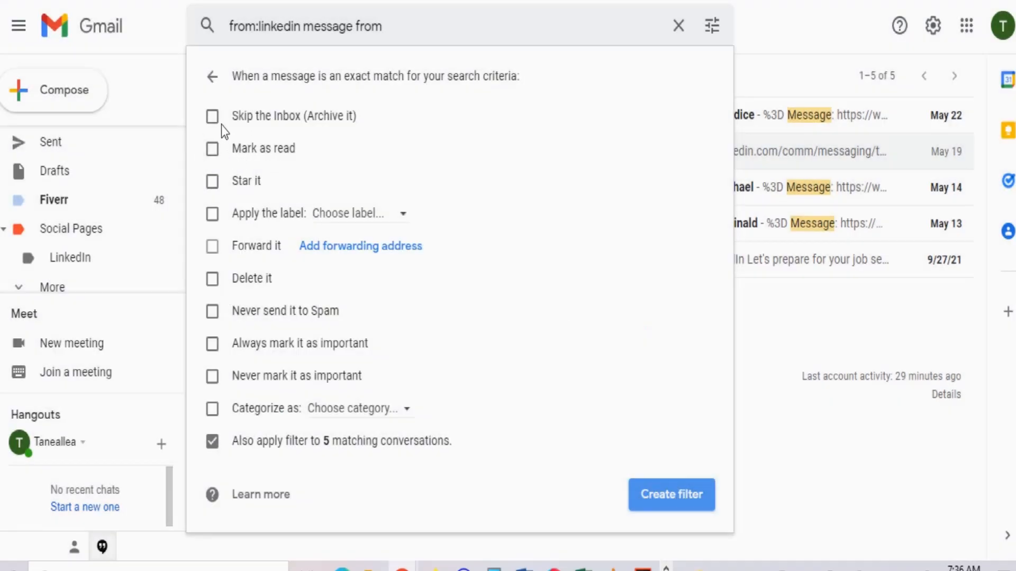
{"action": "left_click", "coordinate": [215, 153]}
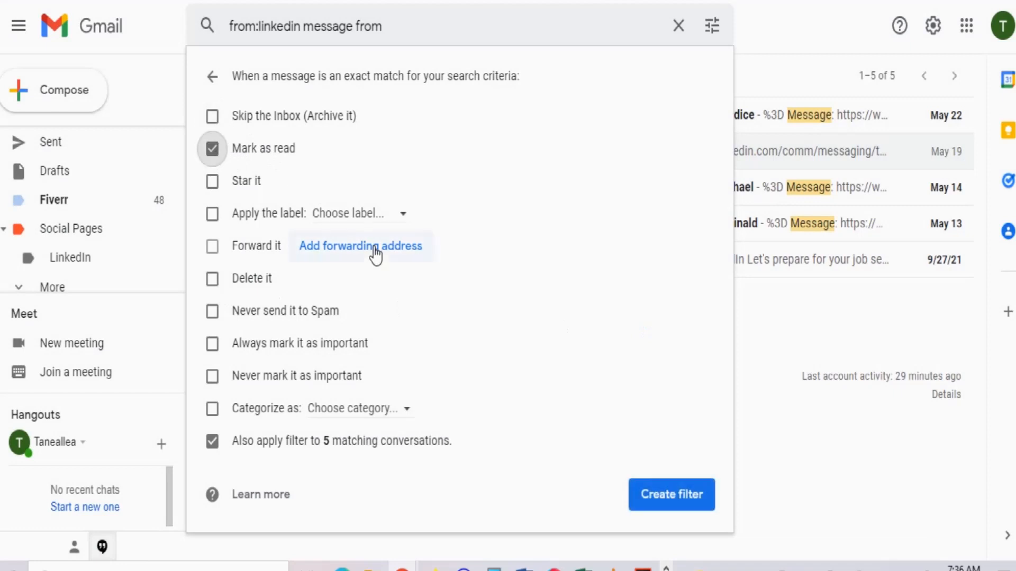
{"action": "left_click", "coordinate": [211, 118]}
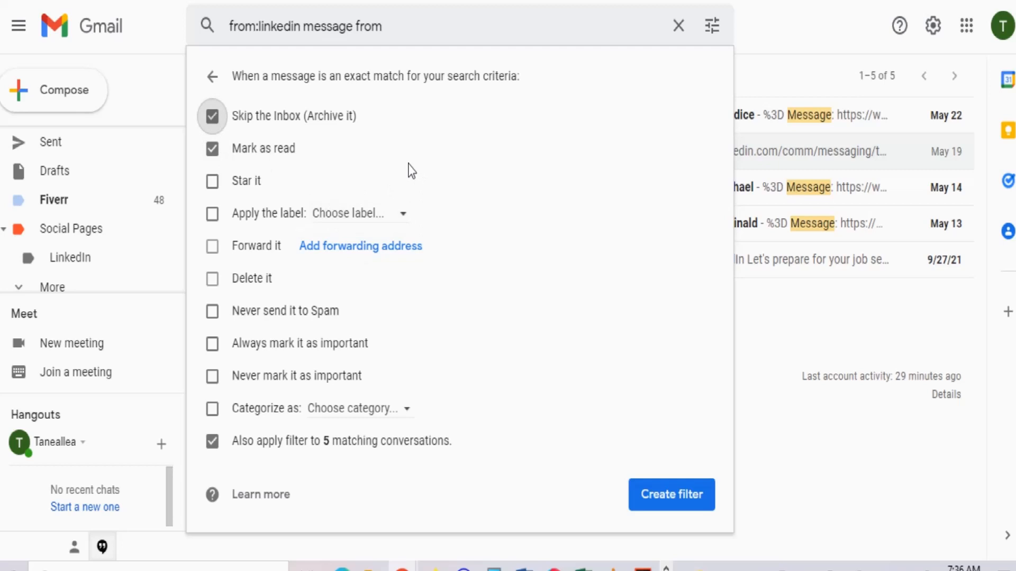
{"action": "left_click", "coordinate": [675, 501]}
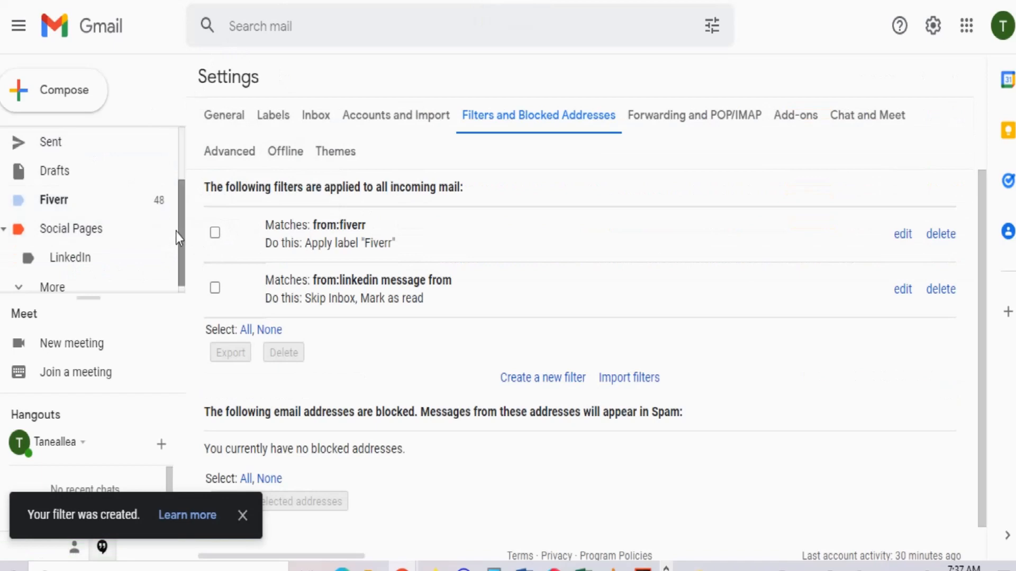
Return to the inbox and review the messages in the Primary category.
{"action": "left_click_drag", "start_coordinate": [176, 232], "coordinate": [176, 100]}
{"action": "left_click", "coordinate": [62, 143]}
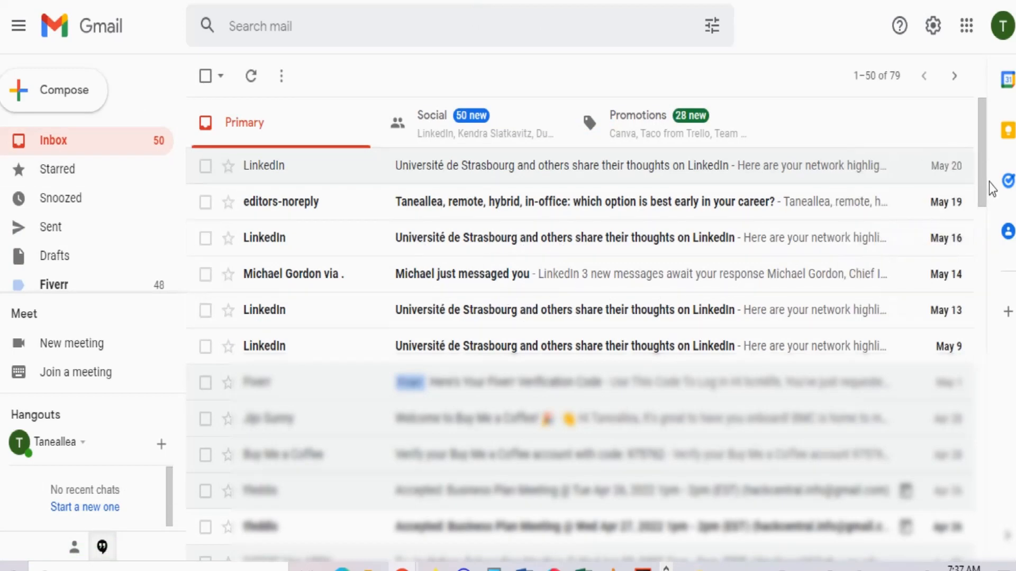
{"action": "left_click_drag", "start_coordinate": [984, 181], "coordinate": [962, 171]}
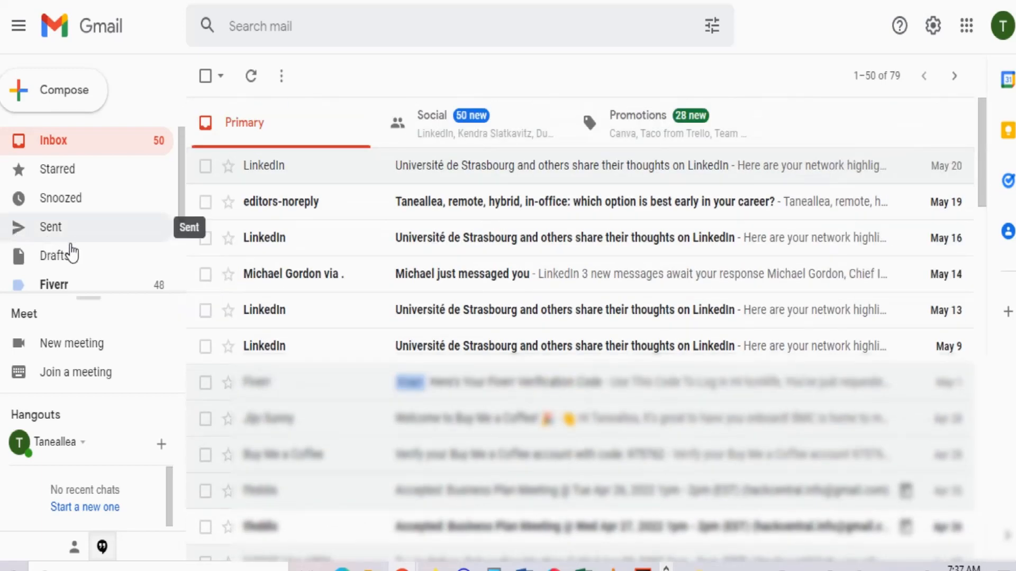
Expand the full mailbox and label list and open the label management settings.
{"action": "scroll", "coordinate": [176, 201], "scroll_direction": "down", "scroll_amount": 3}
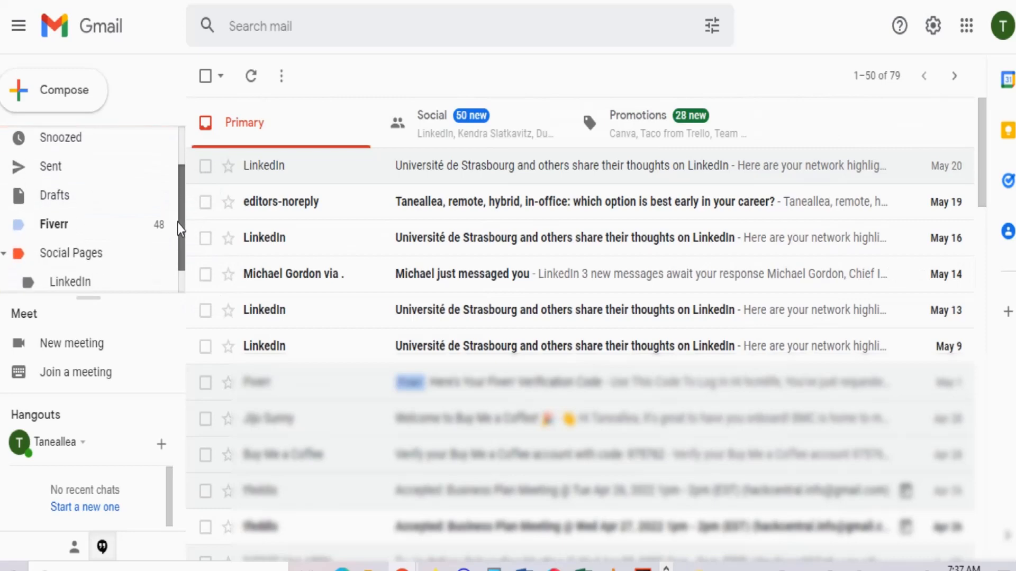
{"action": "left_click", "coordinate": [35, 281]}
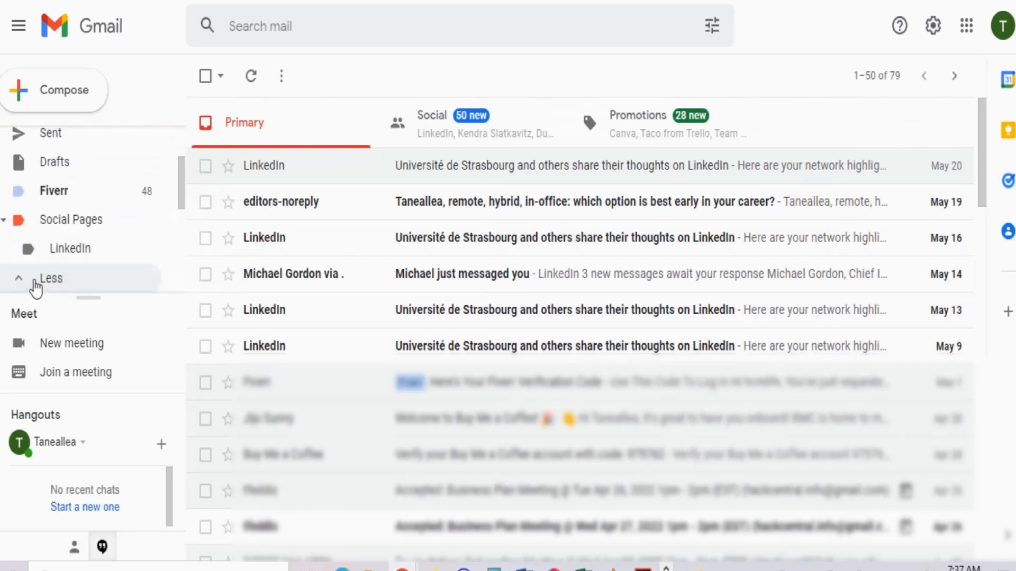
{"action": "left_click_drag", "start_coordinate": [180, 188], "coordinate": [174, 286]}
{"action": "left_click", "coordinate": [96, 260]}
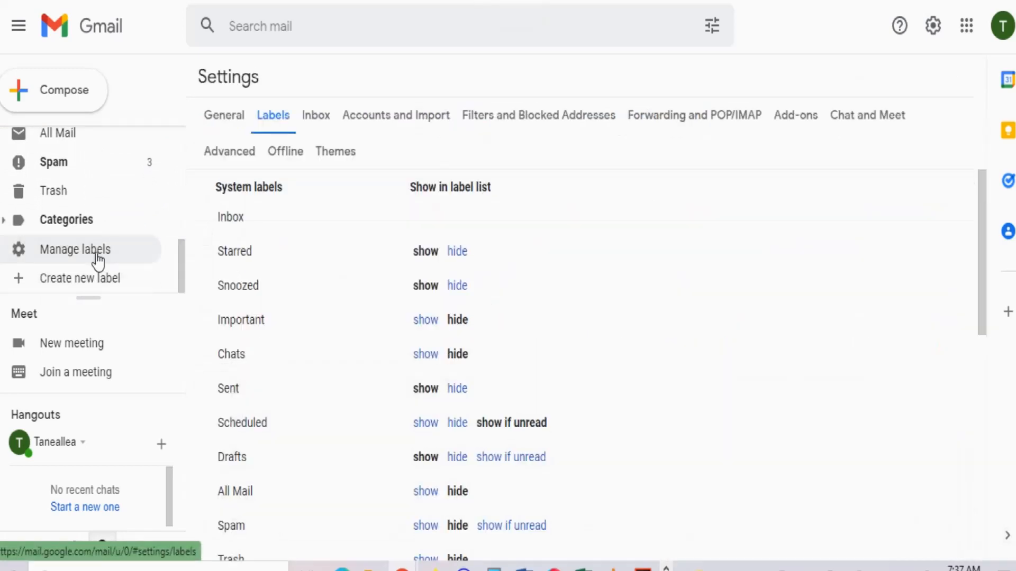
Edit the linkedin filter in the Filters and Blocked Addresses settings so that its required words read only "message".
{"action": "left_click", "coordinate": [566, 120]}
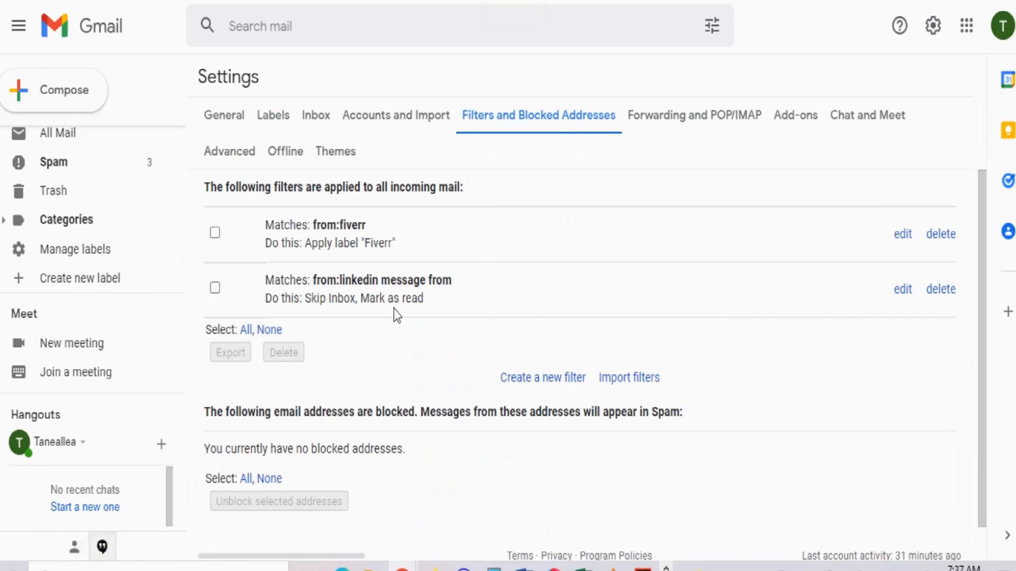
{"action": "left_click", "coordinate": [903, 291]}
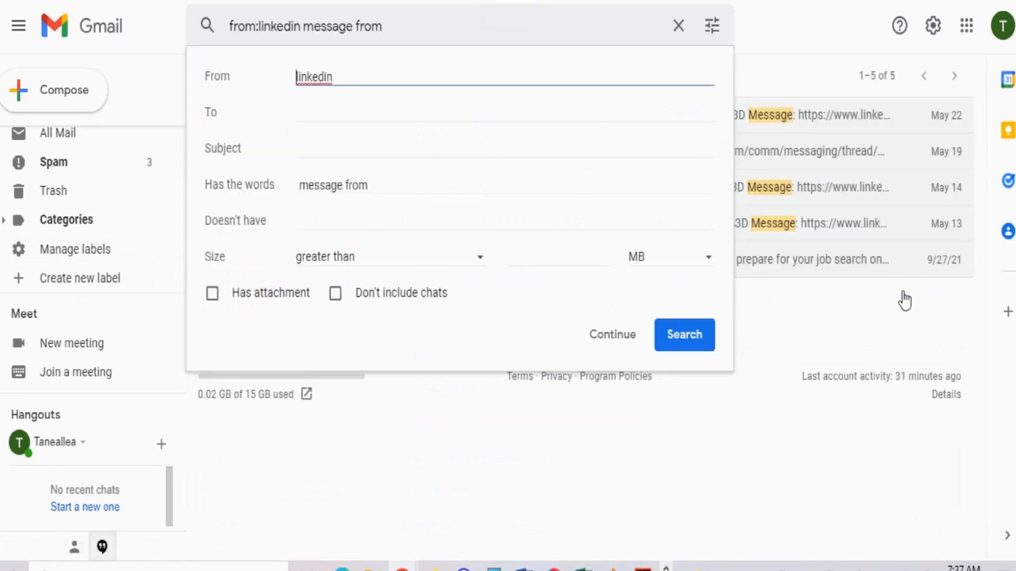
{"action": "left_click", "coordinate": [376, 179]}
{"action": "key", "text": "BackSpace"}
{"action": "key", "text": "BackSpace"}
{"action": "key", "text": "BackSpace"}
{"action": "key", "text": "BackSpace"}
{"action": "key", "text": "BackSpace"}
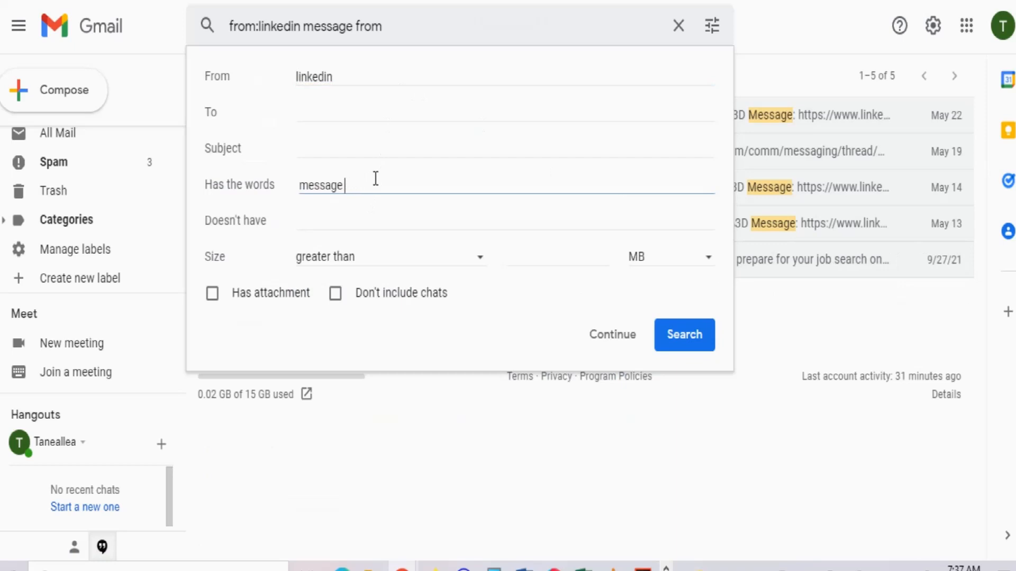
Apply the edited linkedin filter to existing matching conversations as well and update it.
{"action": "left_click", "coordinate": [608, 336]}
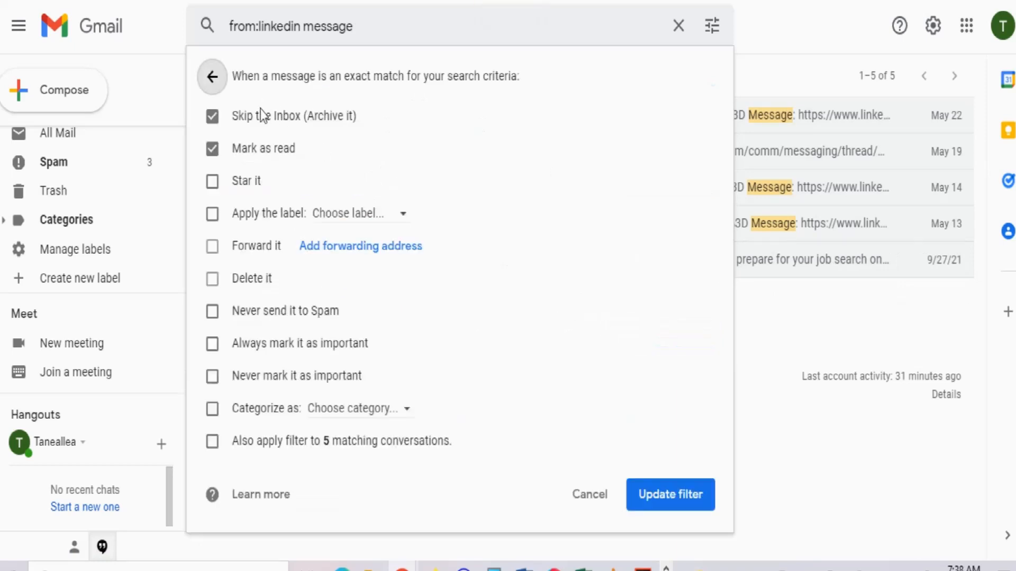
{"action": "left_click", "coordinate": [213, 446]}
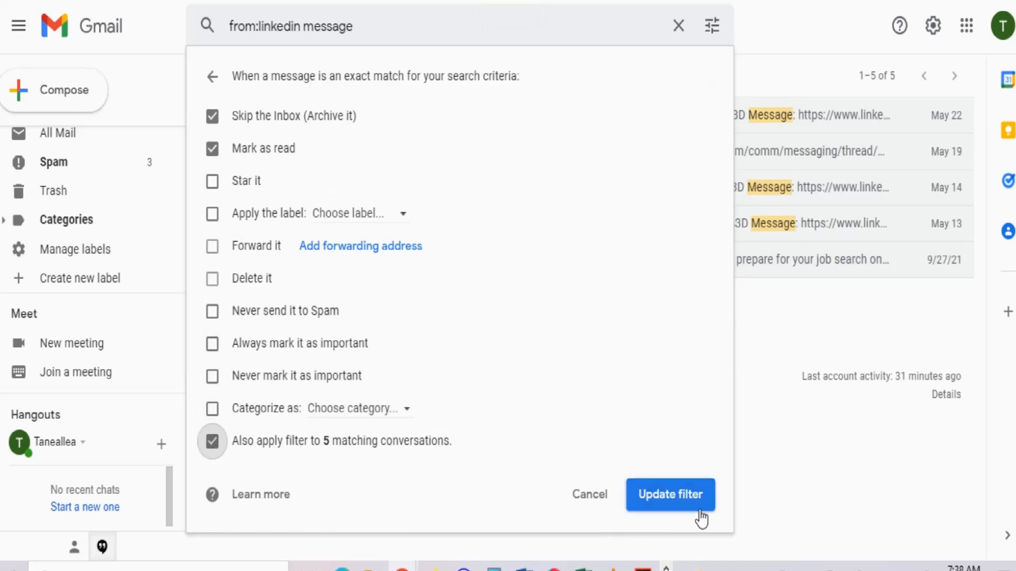
{"action": "left_click", "coordinate": [660, 503]}
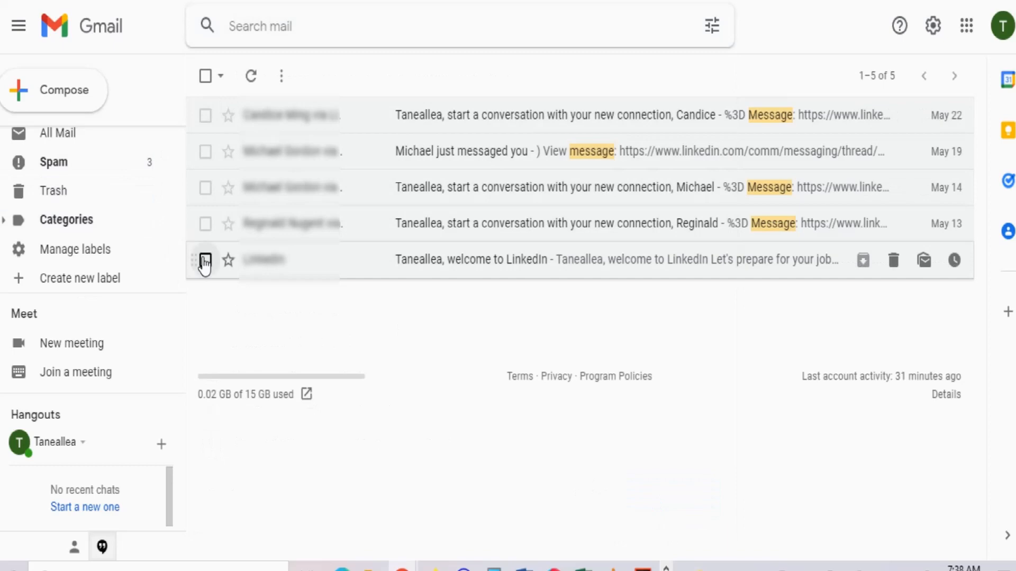
Return to the inbox and look through the messages in the Primary category.
{"action": "left_click_drag", "start_coordinate": [183, 251], "coordinate": [172, 173]}
{"action": "left_click", "coordinate": [72, 222]}
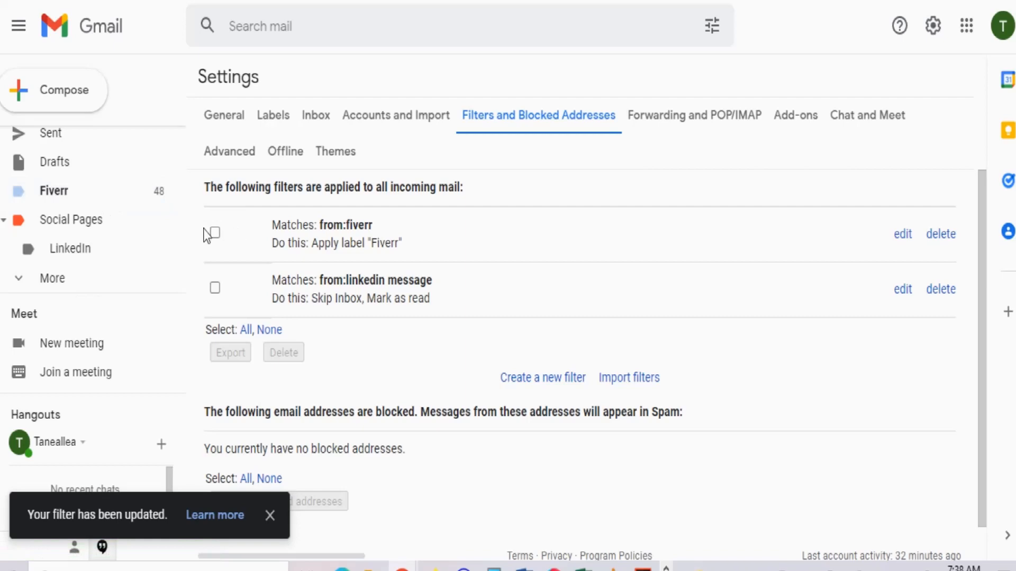
{"action": "left_click_drag", "start_coordinate": [183, 218], "coordinate": [150, 129]}
{"action": "left_click", "coordinate": [68, 151]}
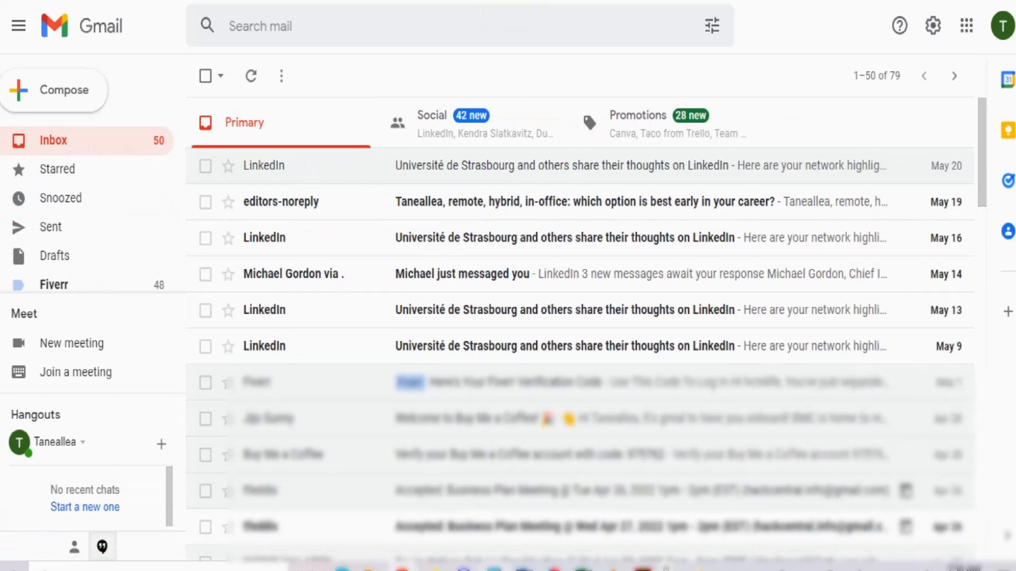
{"action": "left_click_drag", "start_coordinate": [985, 157], "coordinate": [980, 303]}
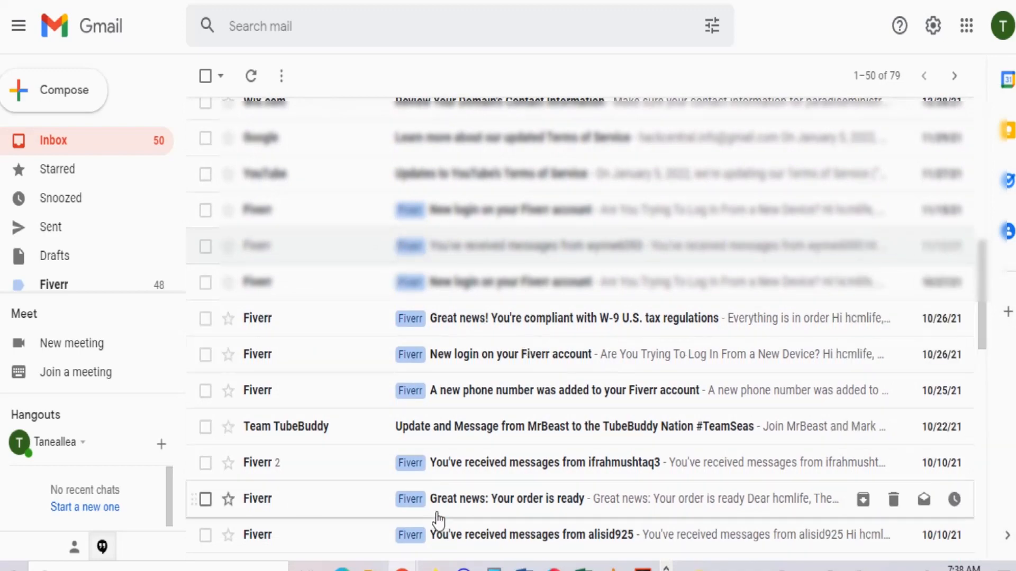
{"action": "left_click_drag", "start_coordinate": [977, 264], "coordinate": [957, 146]}
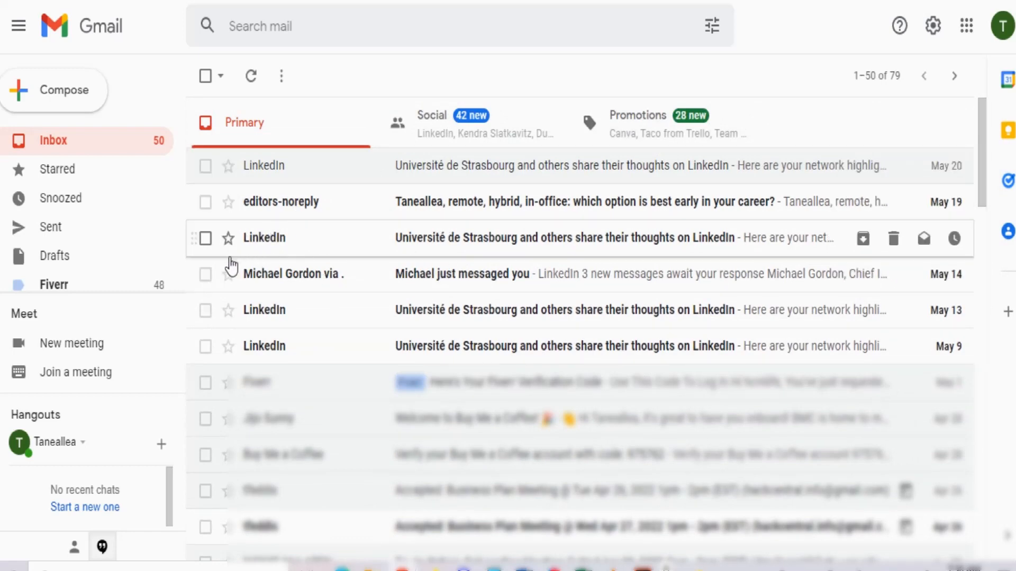
Label the May 14 "just messaged you" conversation as Social Pages/LinkedIn and archive it.
{"action": "left_click", "coordinate": [206, 274]}
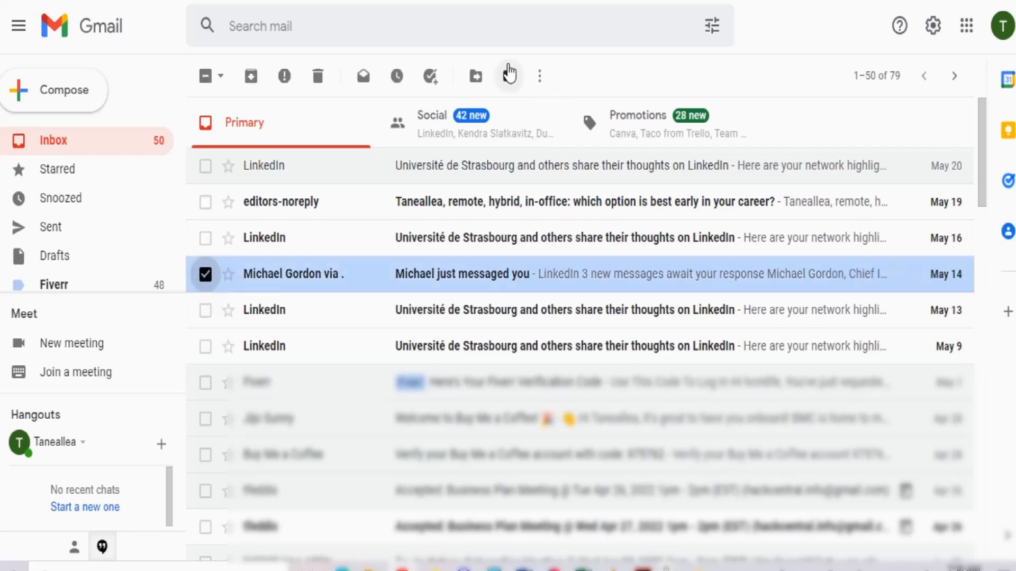
{"action": "left_click", "coordinate": [509, 74]}
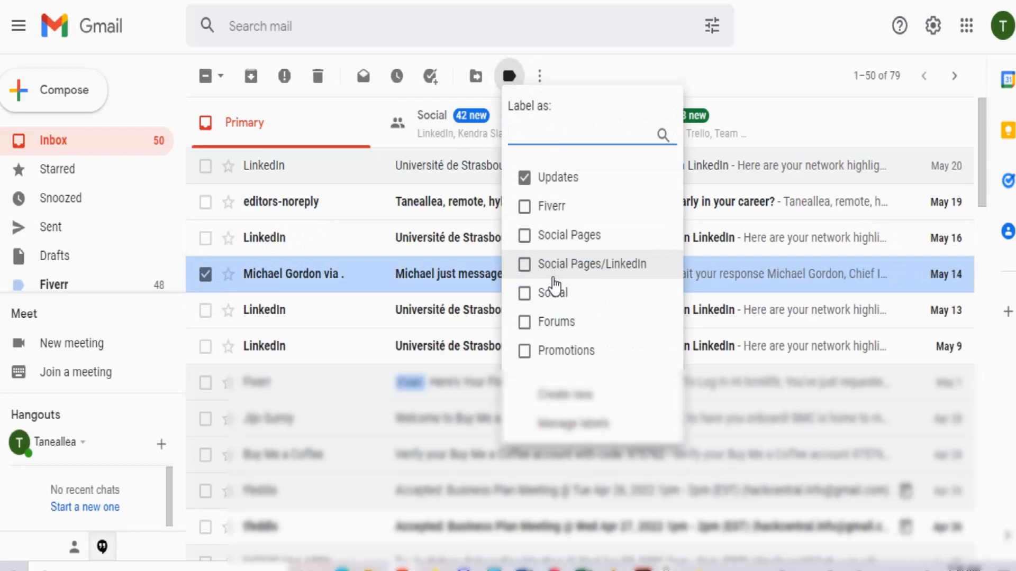
{"action": "left_click", "coordinate": [570, 271]}
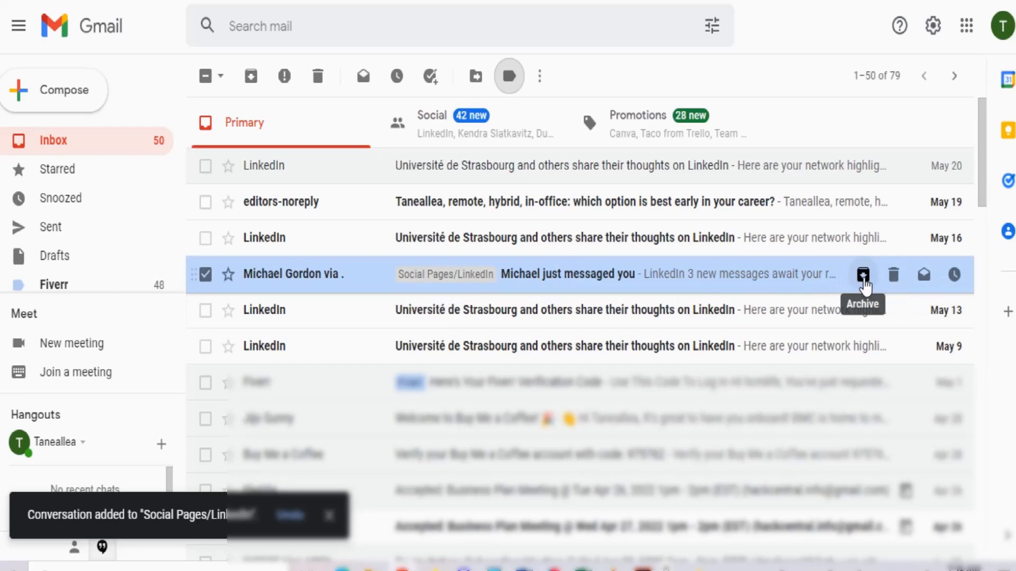
{"action": "left_click", "coordinate": [863, 275]}
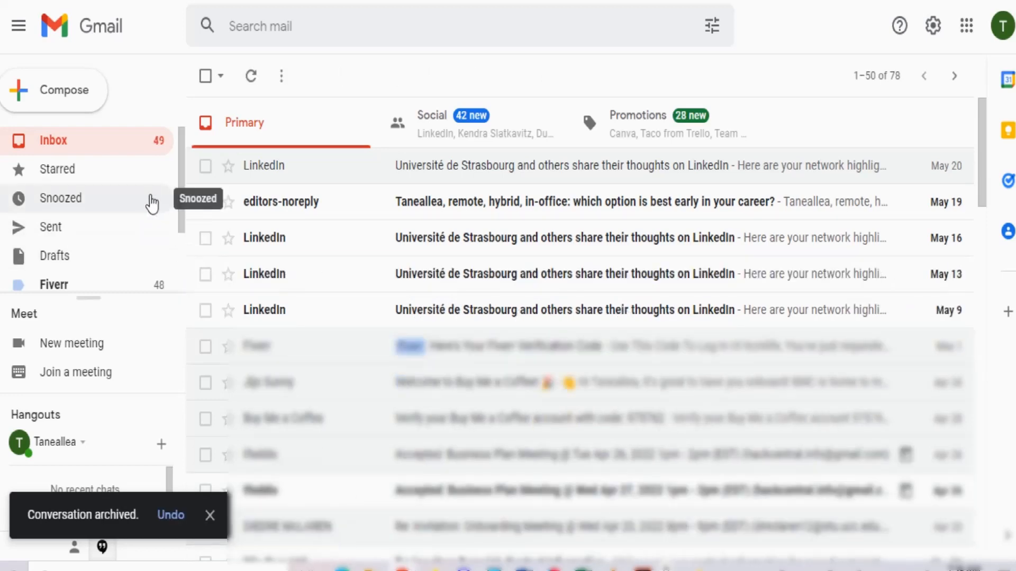
Check the mail under the Fiverr, Social Pages and LinkedIn labels, and look through a mail search for "linkedin".
{"action": "left_click", "coordinate": [62, 284]}
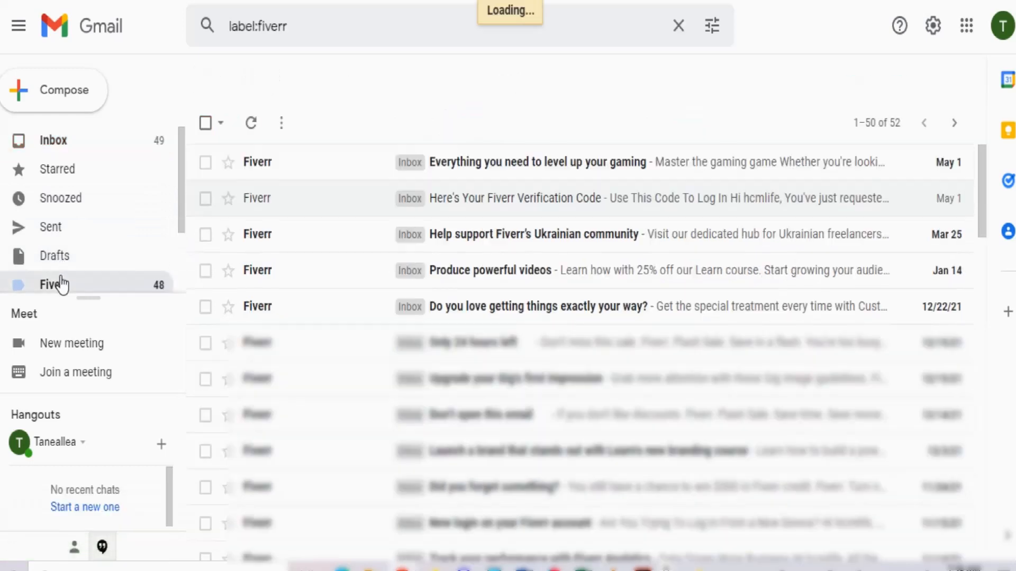
{"action": "left_click_drag", "start_coordinate": [182, 196], "coordinate": [183, 237]}
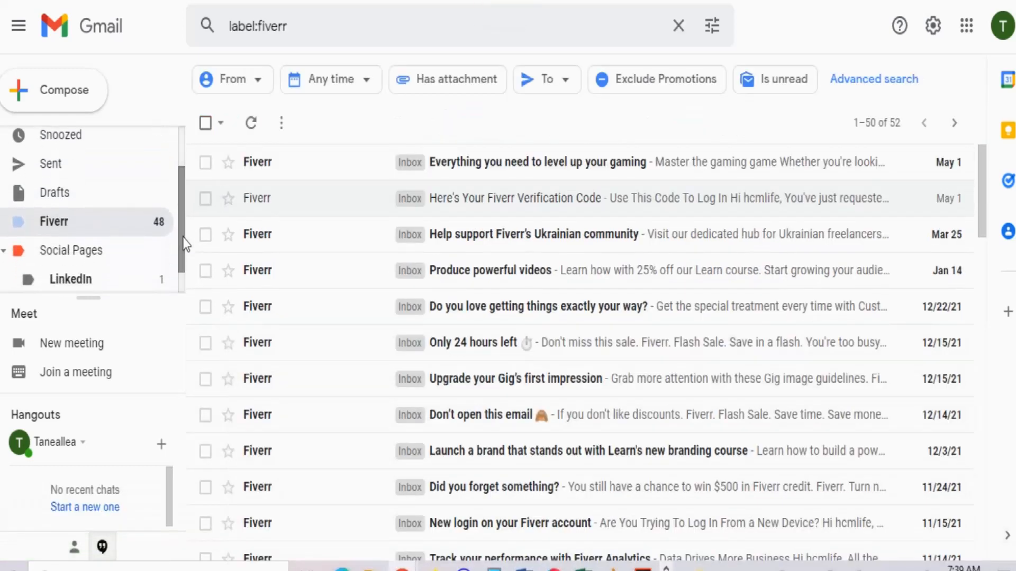
{"action": "left_click", "coordinate": [77, 256]}
{"action": "left_click", "coordinate": [61, 286]}
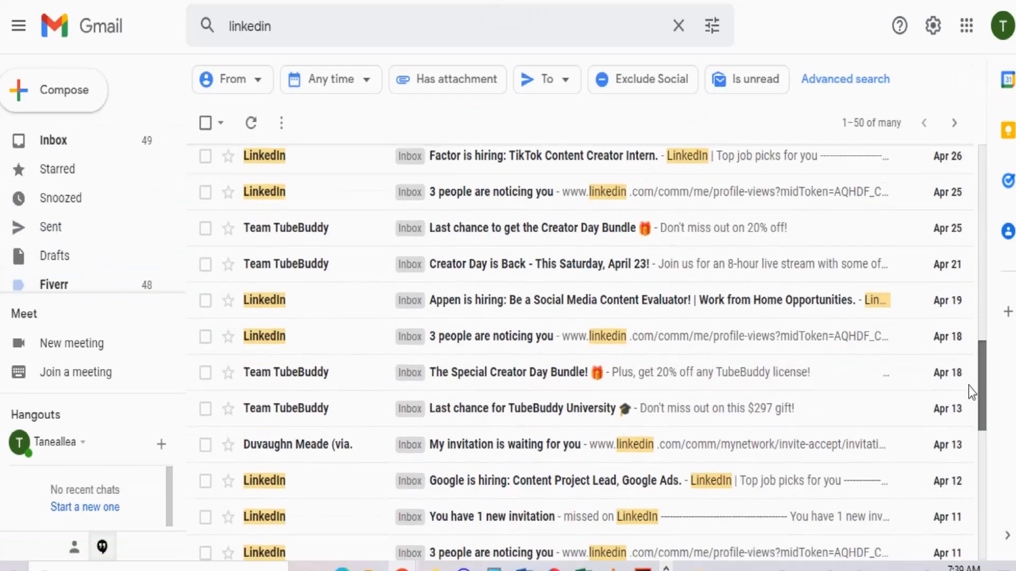
{"action": "left_click_drag", "start_coordinate": [968, 385], "coordinate": [902, 197]}
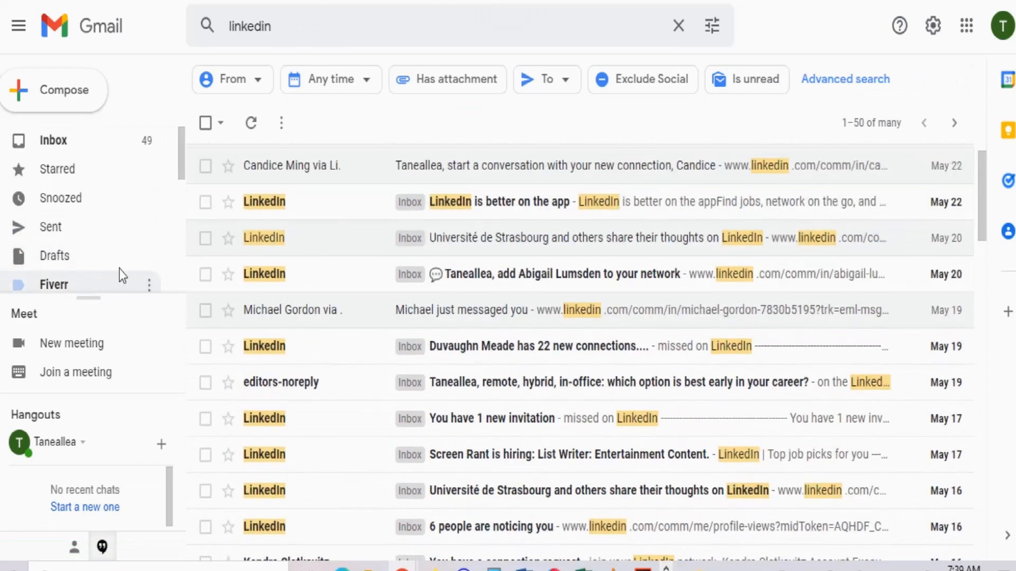
Edit the linkedin filter to clear its required words, include existing matching conversations, and update it.
{"action": "left_click_drag", "start_coordinate": [180, 164], "coordinate": [170, 281]}
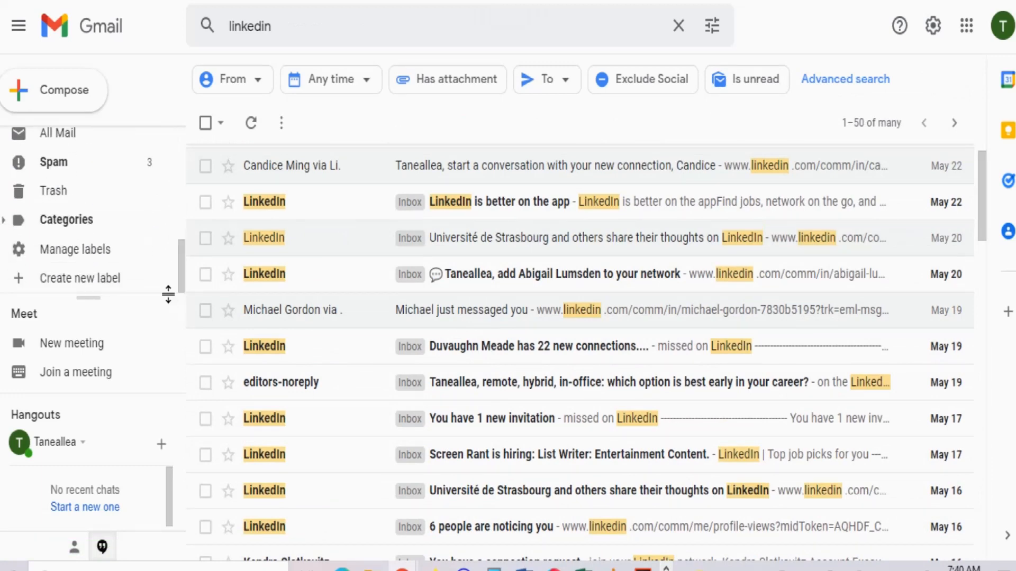
{"action": "left_click", "coordinate": [80, 255]}
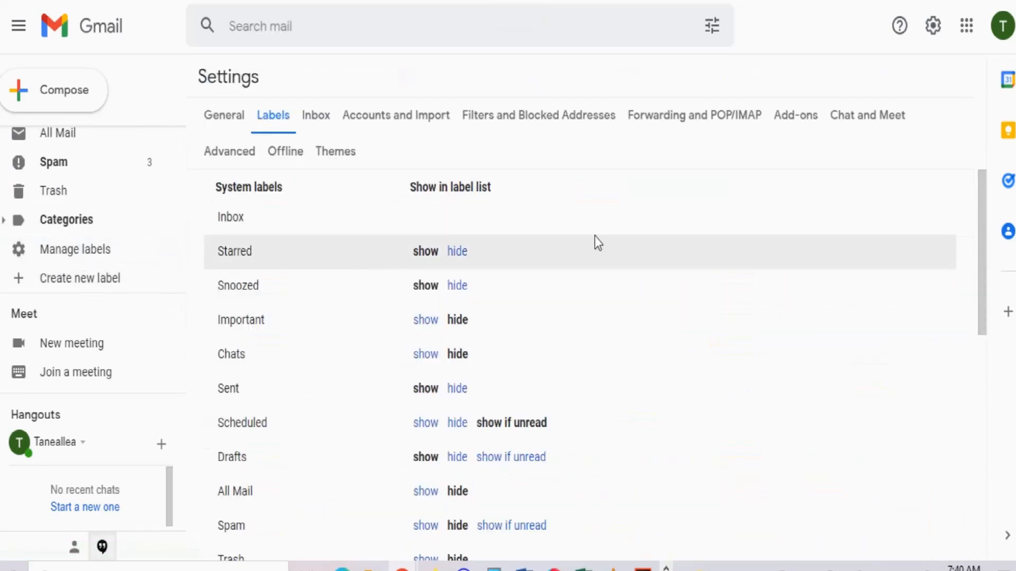
{"action": "left_click", "coordinate": [550, 122]}
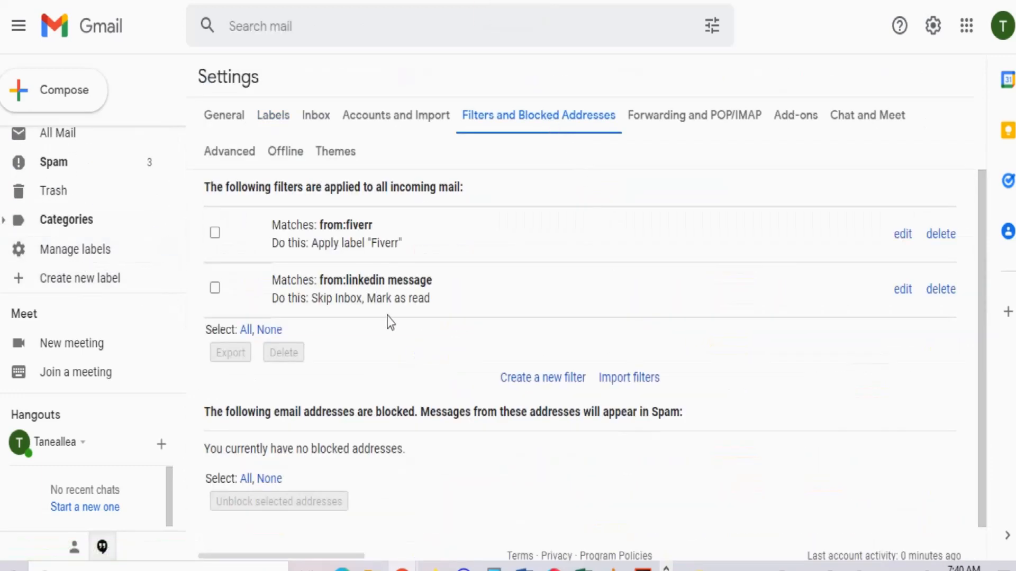
{"action": "left_click", "coordinate": [903, 289]}
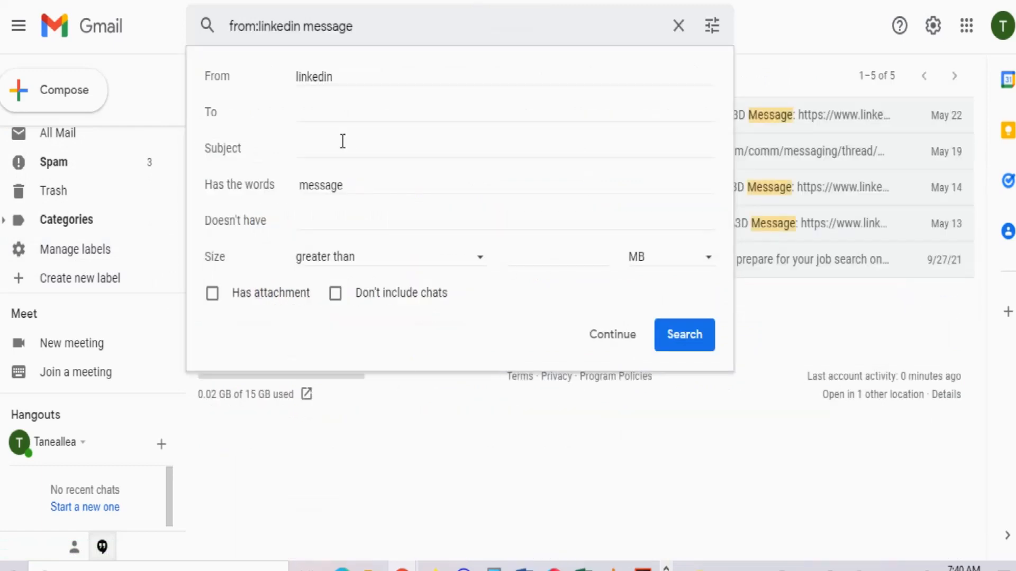
{"action": "left_click", "coordinate": [356, 177]}
{"action": "left_click_drag", "start_coordinate": [356, 177], "coordinate": [260, 197]}
{"action": "key", "text": "BackSpace"}
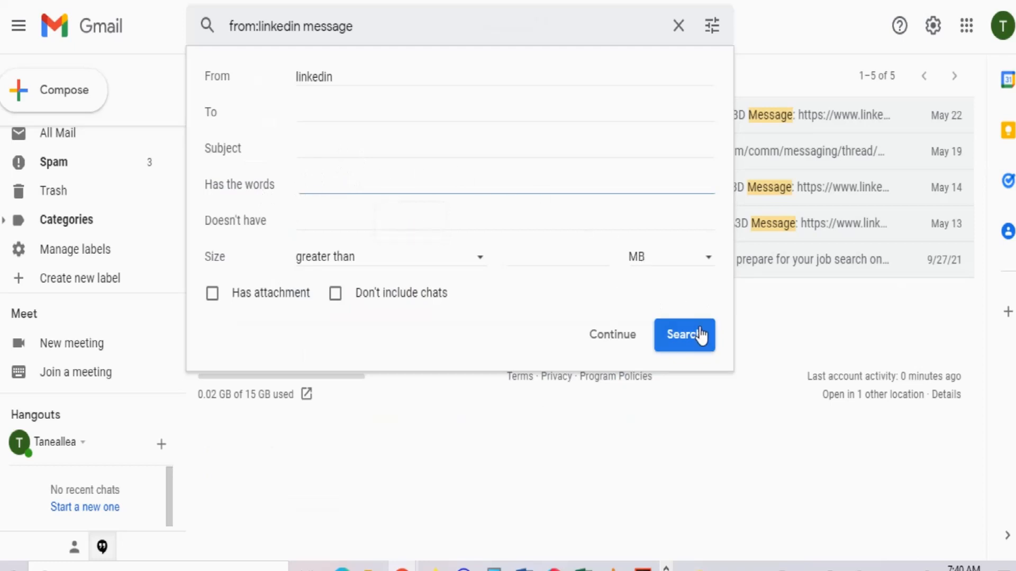
{"action": "left_click", "coordinate": [609, 338]}
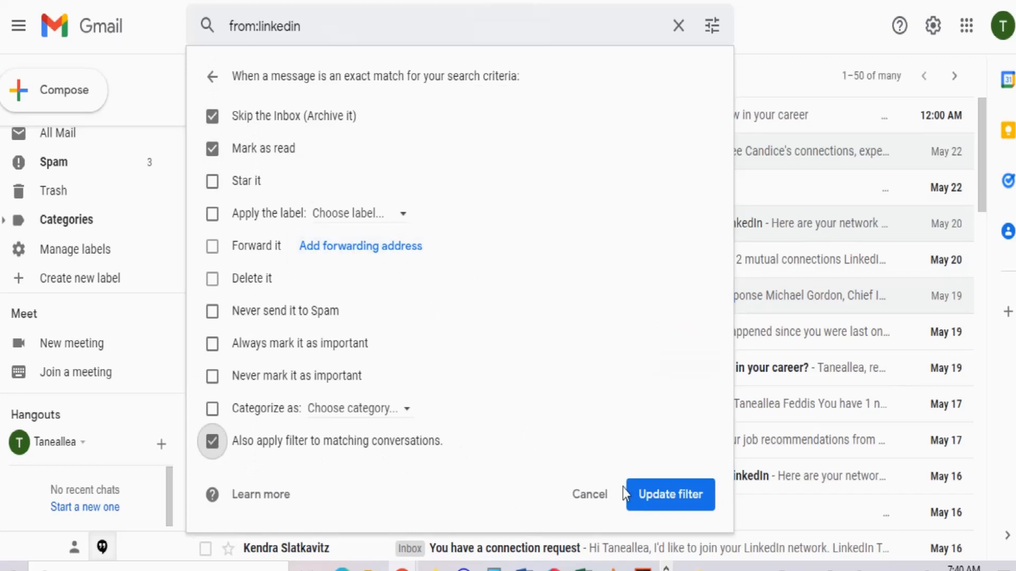
{"action": "left_click", "coordinate": [691, 496]}
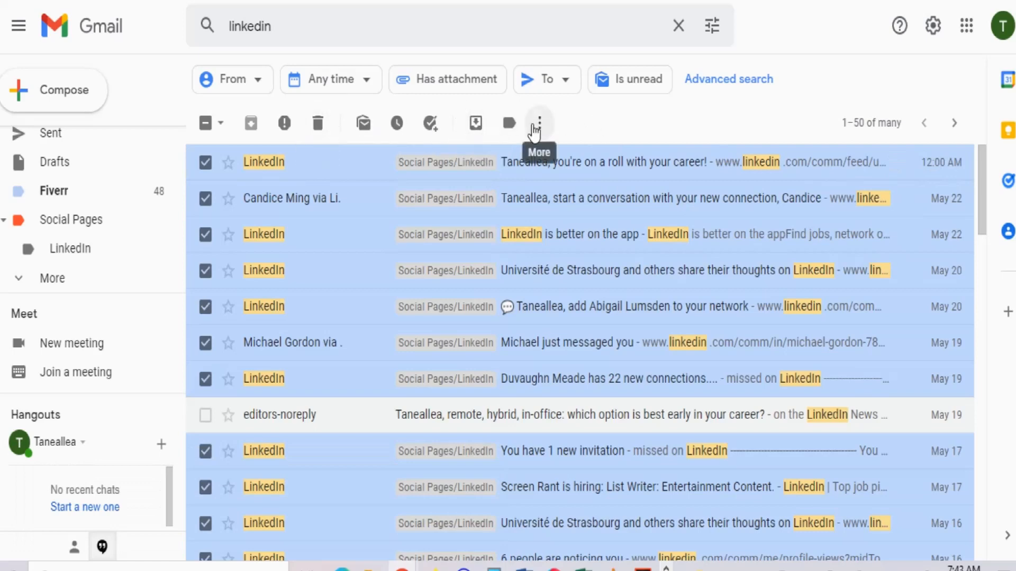
Move the selected LinkedIn conversations back to the inbox and review them in the Primary category.
{"action": "left_click", "coordinate": [476, 127]}
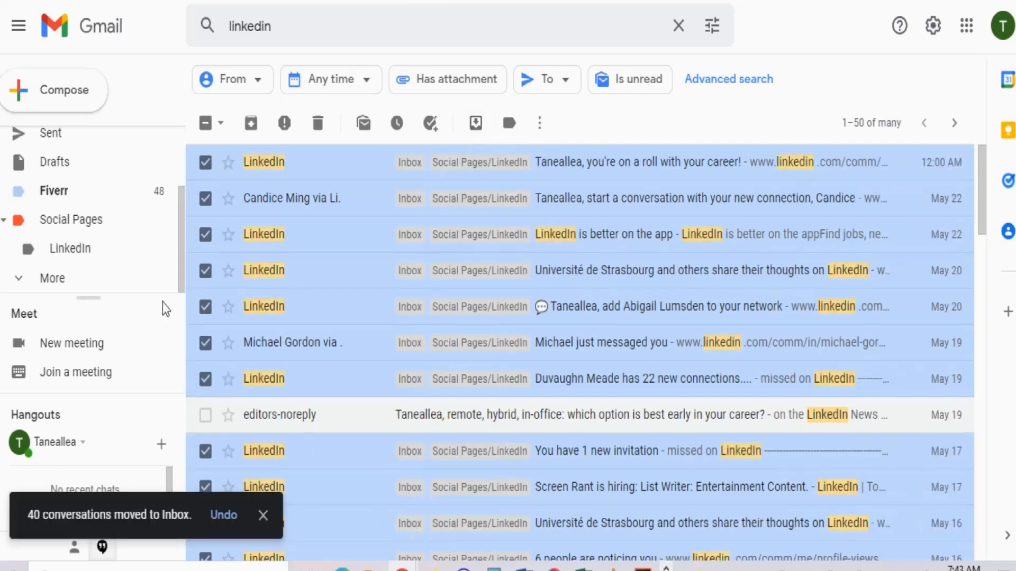
{"action": "scroll", "coordinate": [177, 226], "scroll_direction": "up", "scroll_amount": 2}
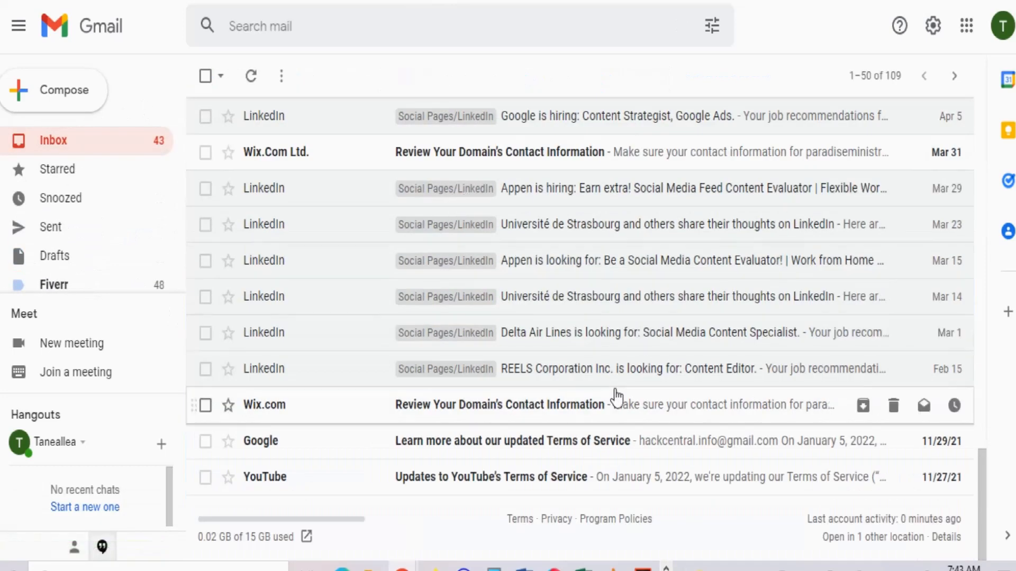
{"action": "left_click_drag", "start_coordinate": [982, 509], "coordinate": [906, 145]}
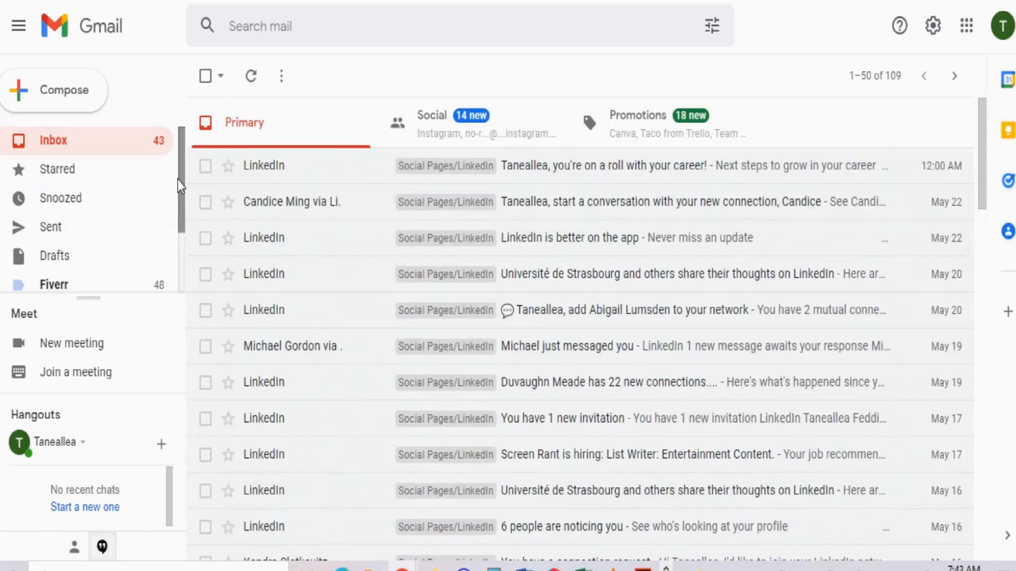
Select all conversations under the LinkedIn label and move them to the Social Pages label.
{"action": "left_click_drag", "start_coordinate": [179, 179], "coordinate": [176, 250]}
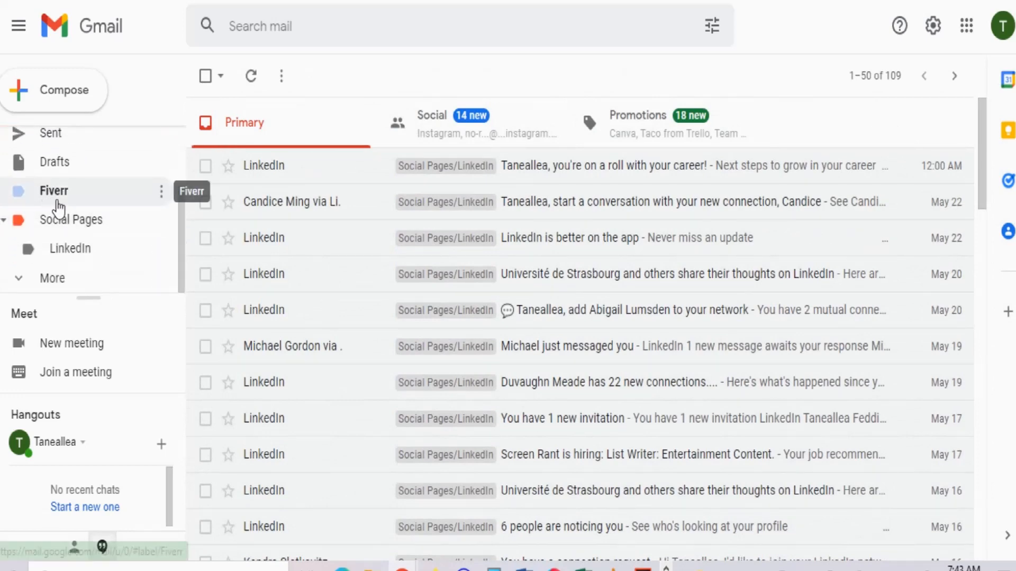
{"action": "left_click", "coordinate": [59, 251]}
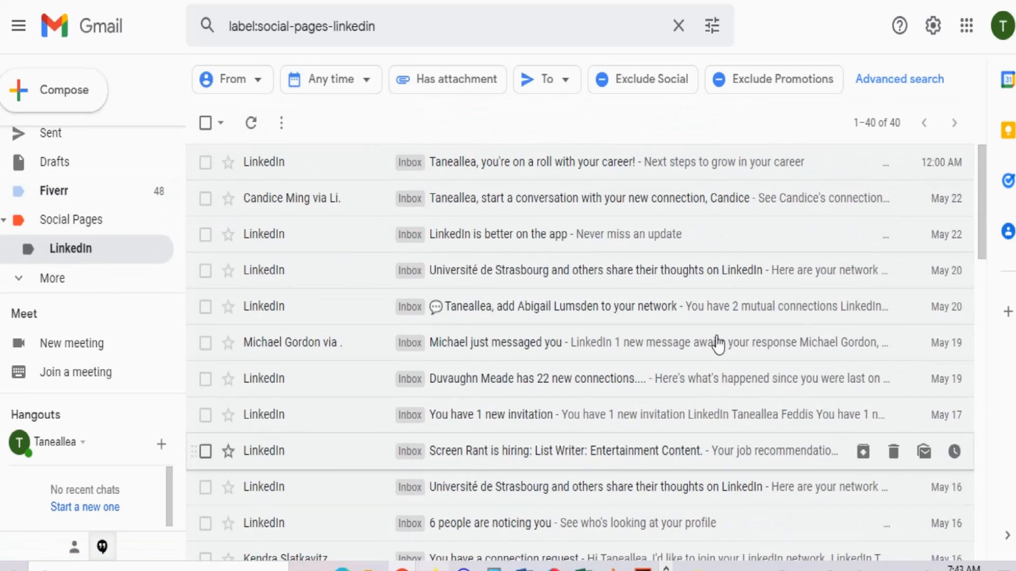
{"action": "left_click", "coordinate": [205, 123]}
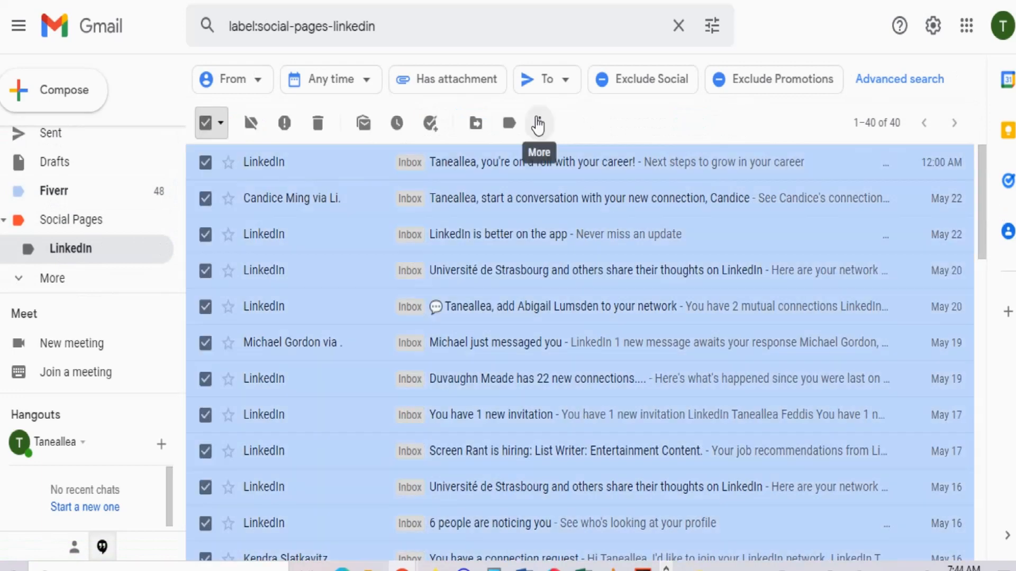
{"action": "left_click", "coordinate": [475, 125]}
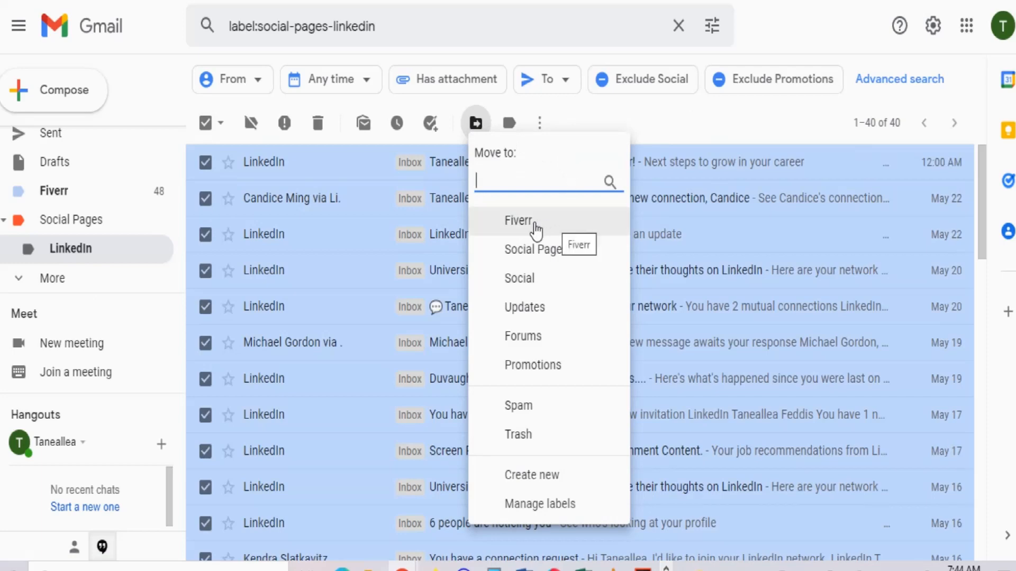
{"action": "left_click", "coordinate": [564, 259]}
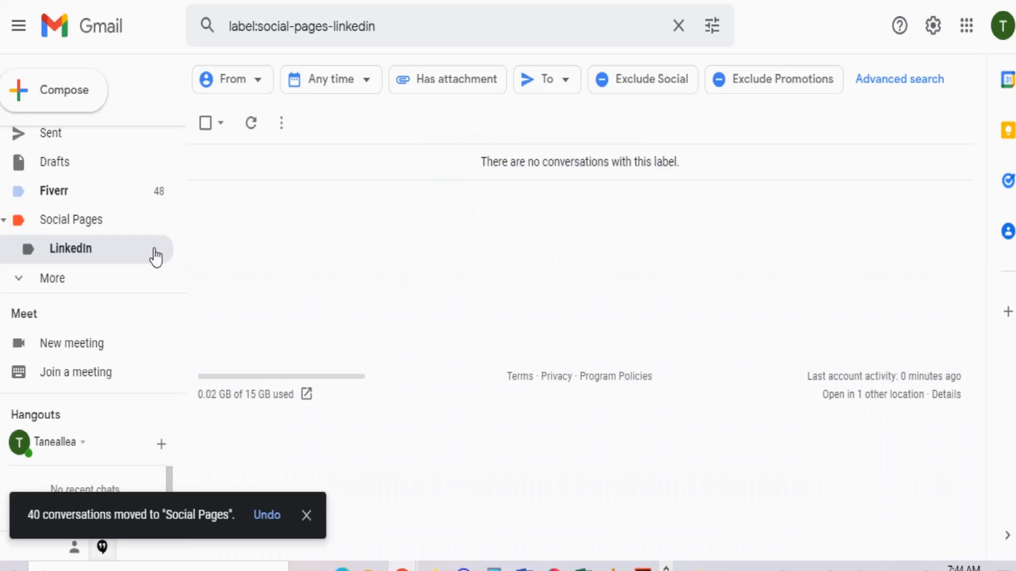
Select all conversations under the Social Pages label and move them to the Social Pages/LinkedIn label.
{"action": "left_click", "coordinate": [63, 224]}
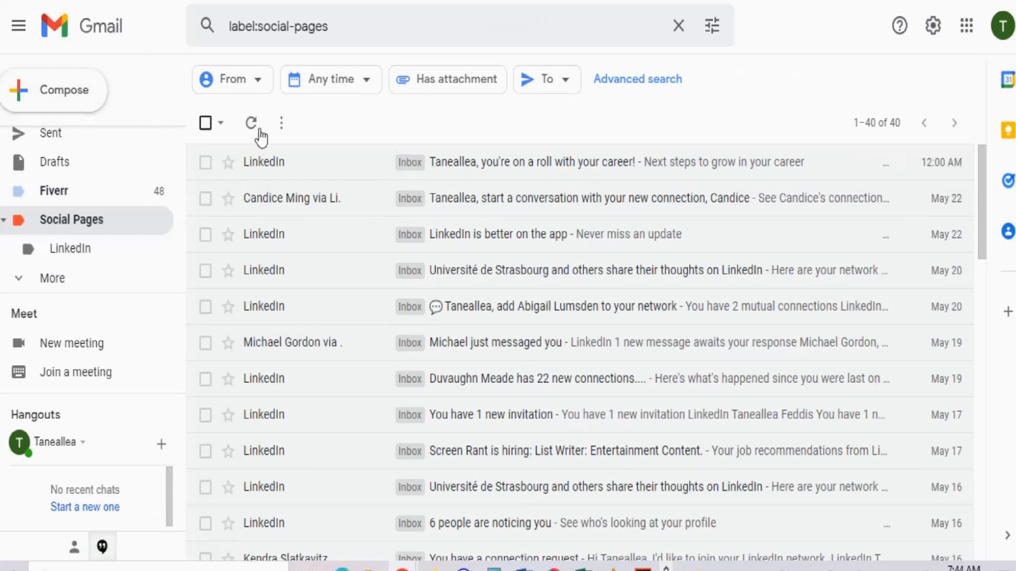
{"action": "left_click", "coordinate": [205, 123]}
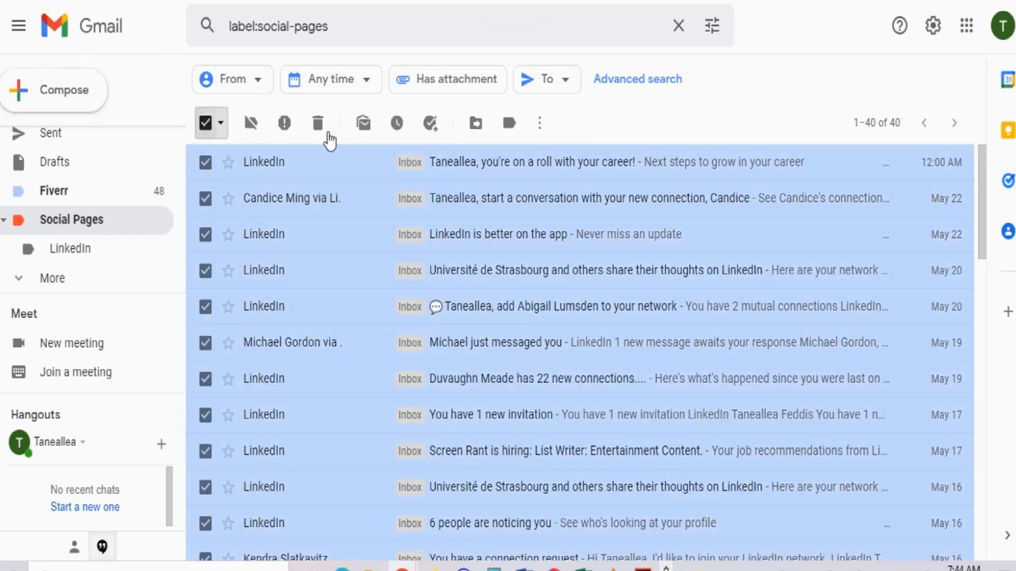
{"action": "left_click", "coordinate": [476, 124]}
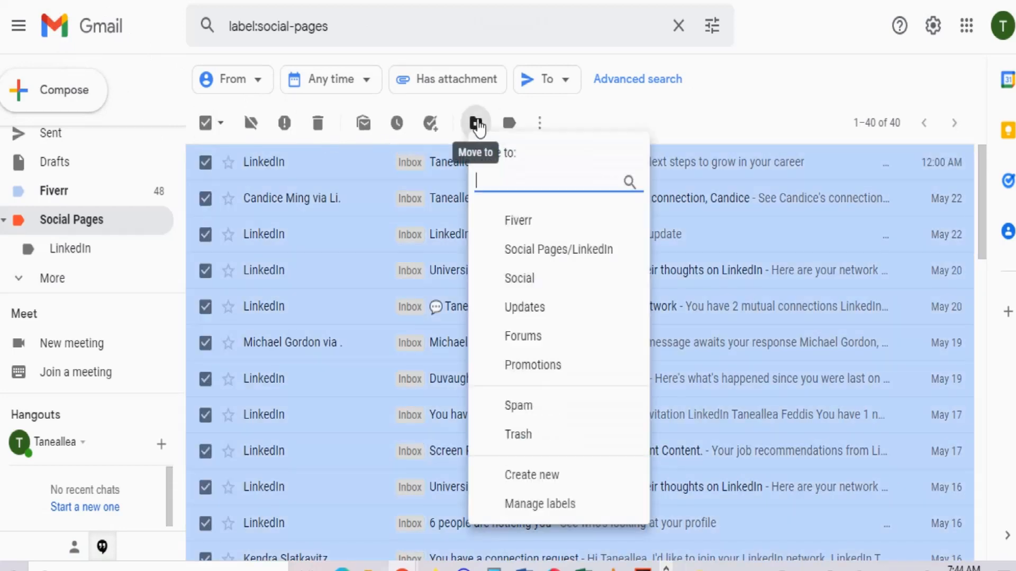
{"action": "left_click", "coordinate": [539, 257]}
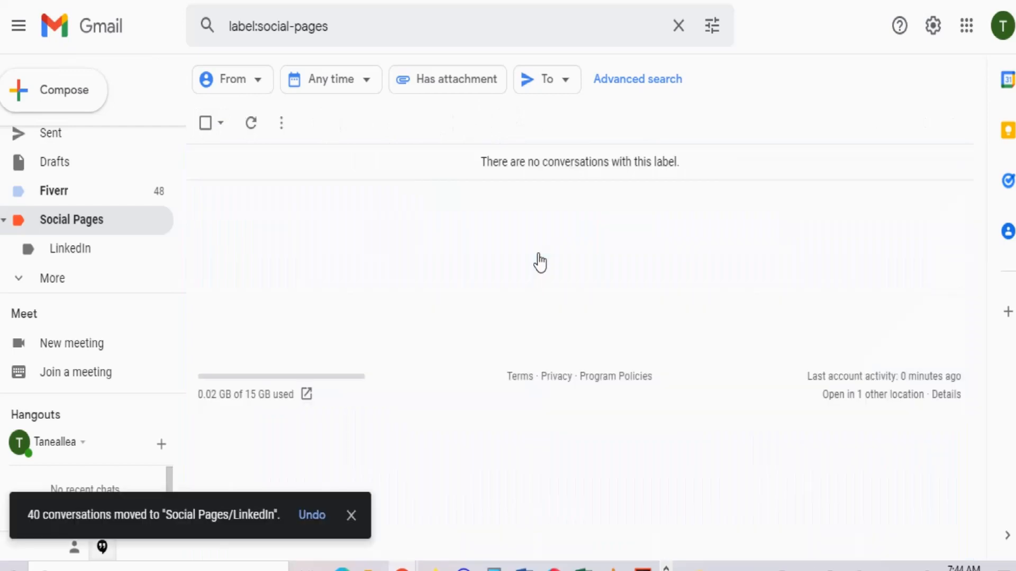
Select all conversations under the LinkedIn label and archive them.
{"action": "left_click", "coordinate": [66, 257]}
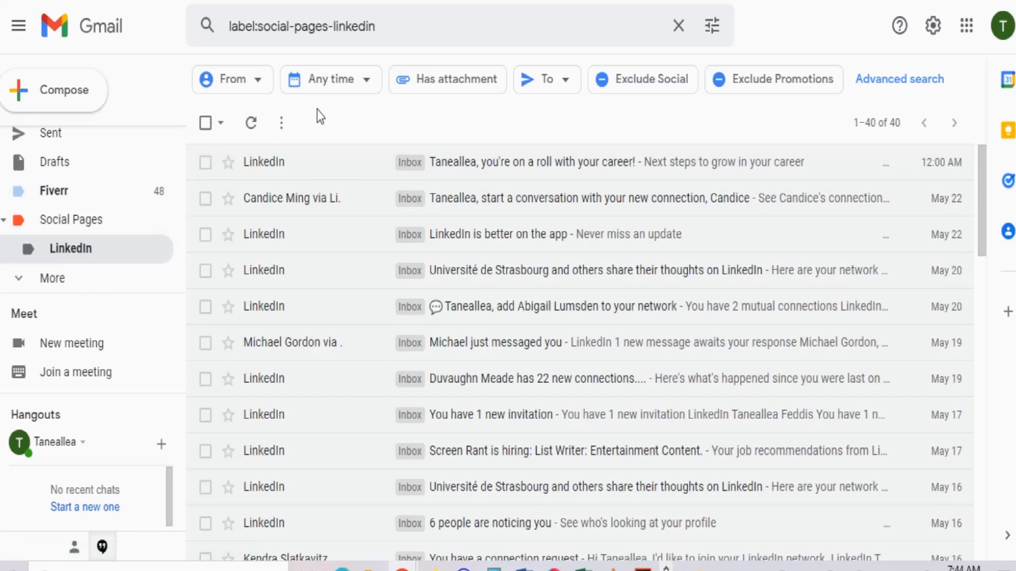
{"action": "left_click", "coordinate": [205, 124]}
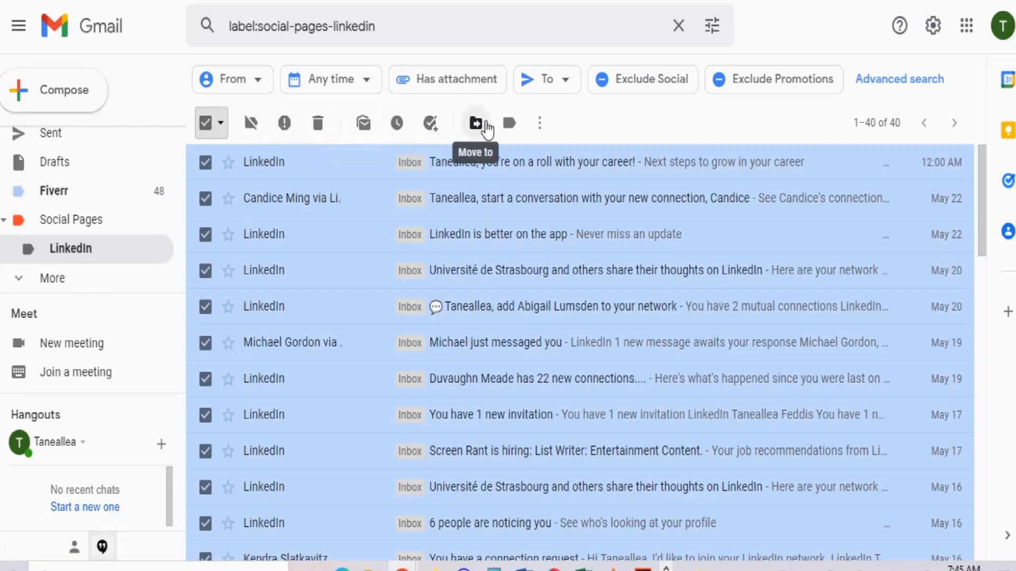
{"action": "left_click", "coordinate": [540, 124]}
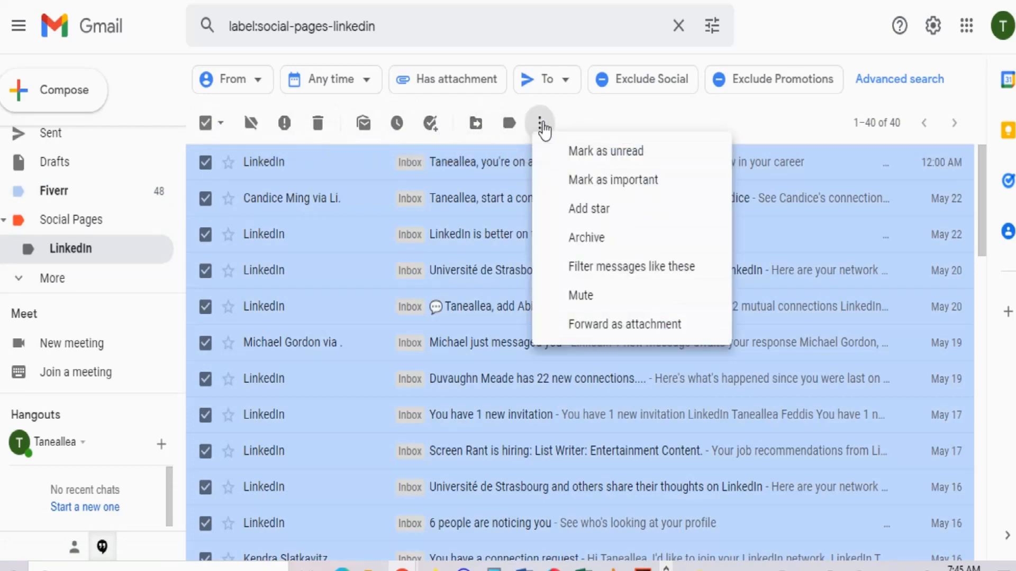
{"action": "left_click", "coordinate": [596, 237]}
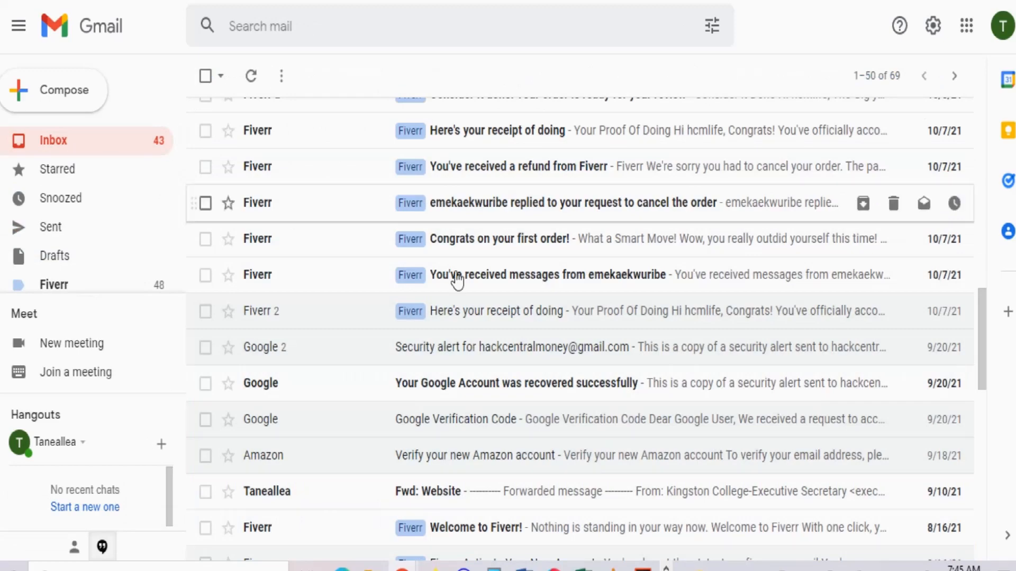
Review the Primary inbox, the archived mail under the LinkedIn label, and the conversations under the Fiverr label.
{"action": "left_click_drag", "start_coordinate": [981, 355], "coordinate": [952, 132]}
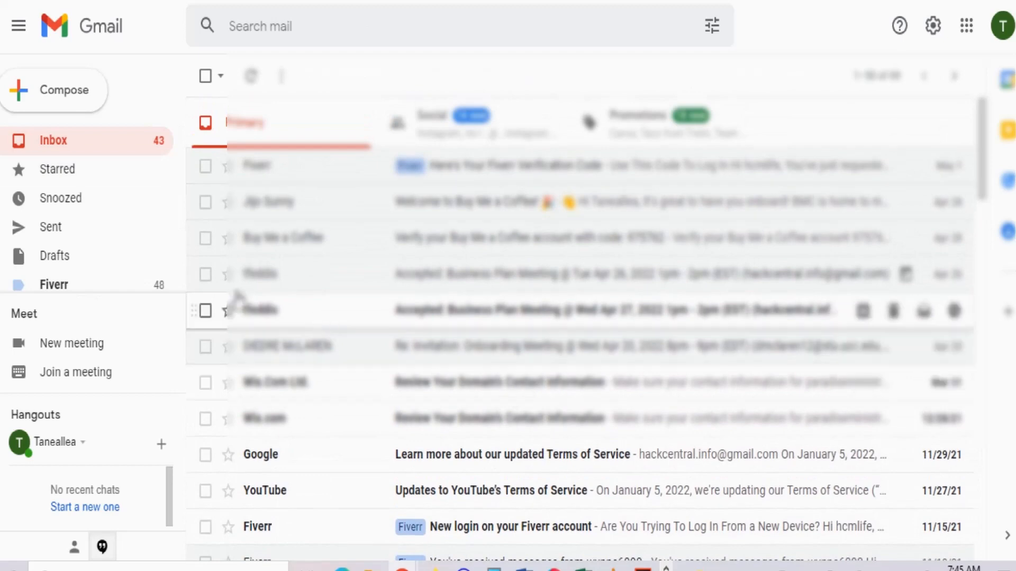
{"action": "left_click_drag", "start_coordinate": [182, 169], "coordinate": [169, 265]}
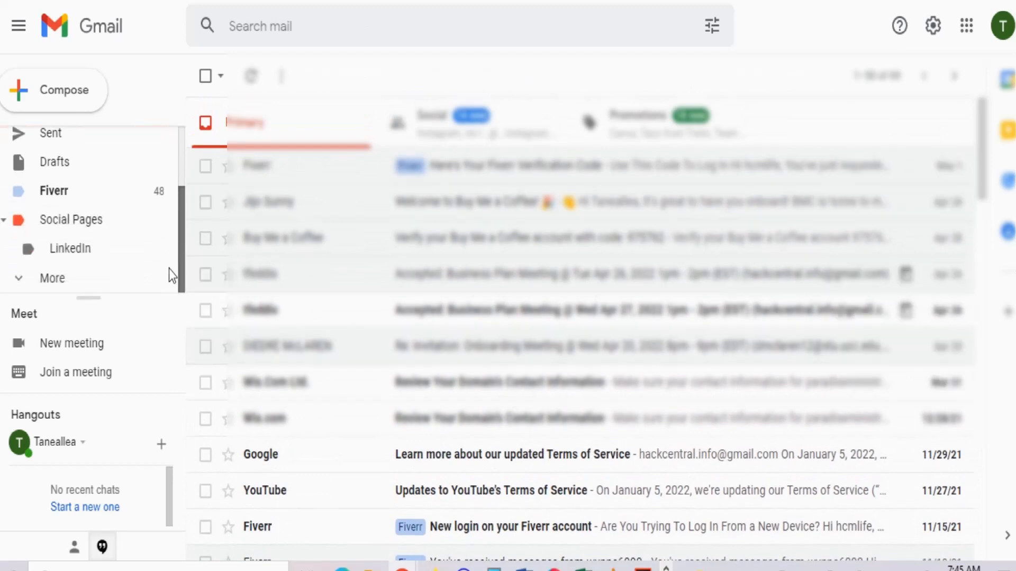
{"action": "left_click", "coordinate": [82, 257]}
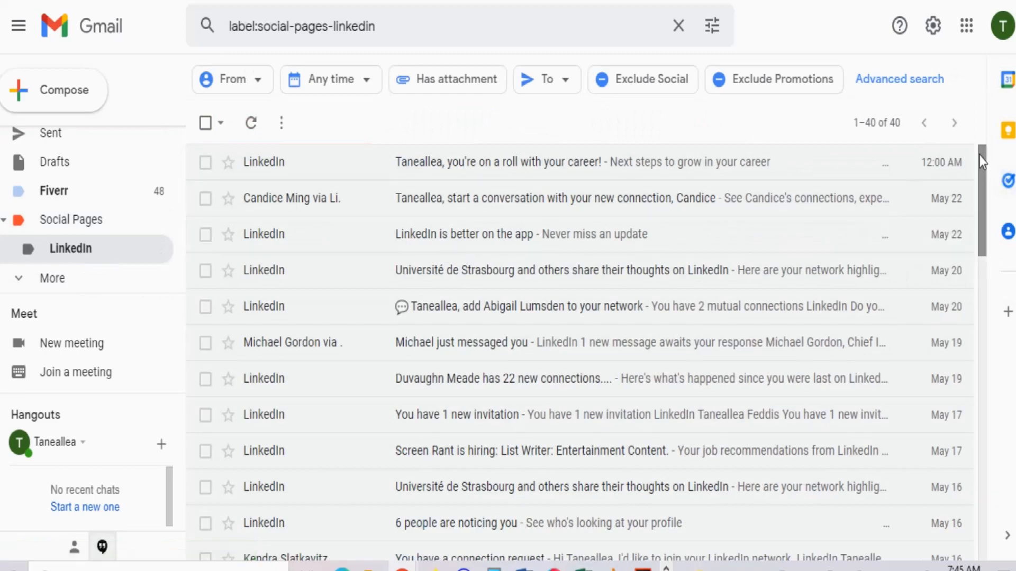
{"action": "left_click_drag", "start_coordinate": [979, 156], "coordinate": [977, 442]}
{"action": "left_click_drag", "start_coordinate": [974, 500], "coordinate": [840, 97]}
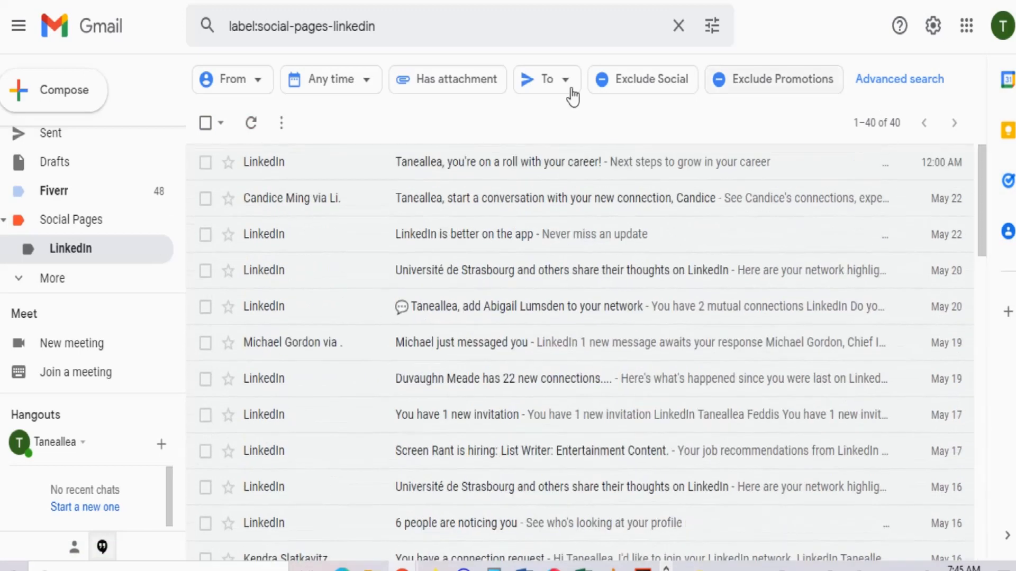
{"action": "left_click", "coordinate": [65, 192]}
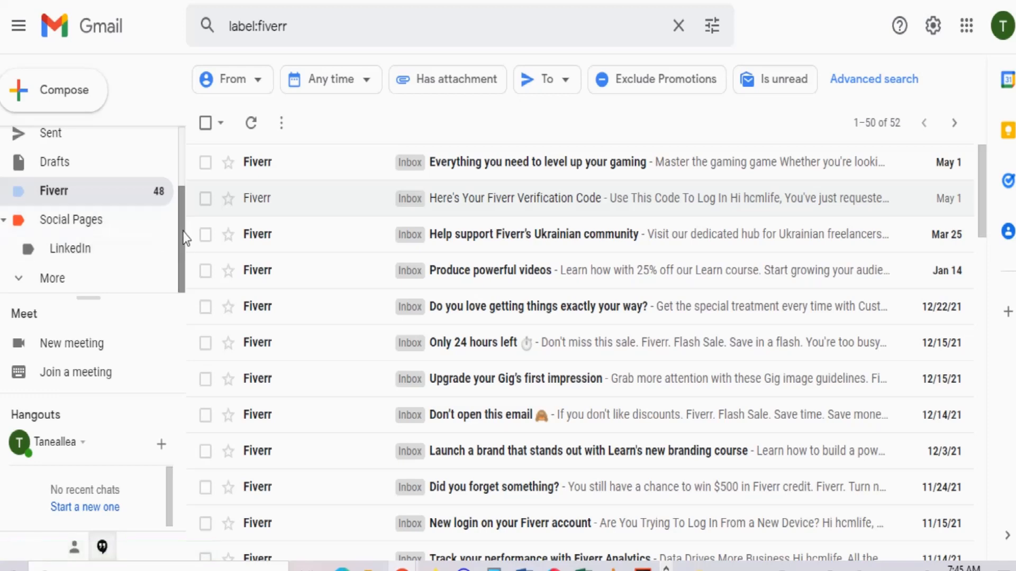
{"action": "left_click_drag", "start_coordinate": [177, 227], "coordinate": [176, 201]}
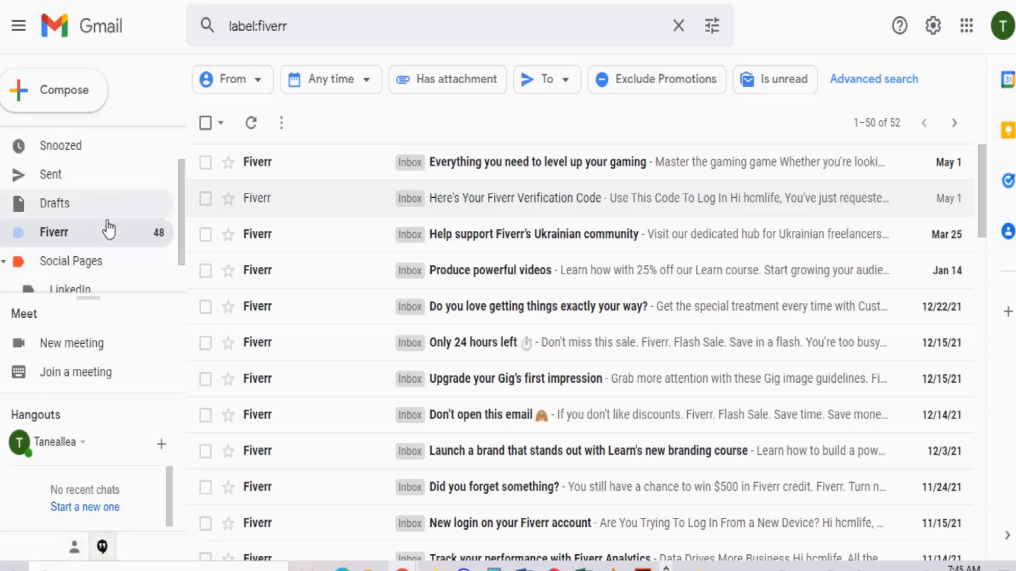
{"action": "left_click_drag", "start_coordinate": [179, 202], "coordinate": [172, 166]}
{"action": "left_click_drag", "start_coordinate": [168, 128], "coordinate": [169, 270]}
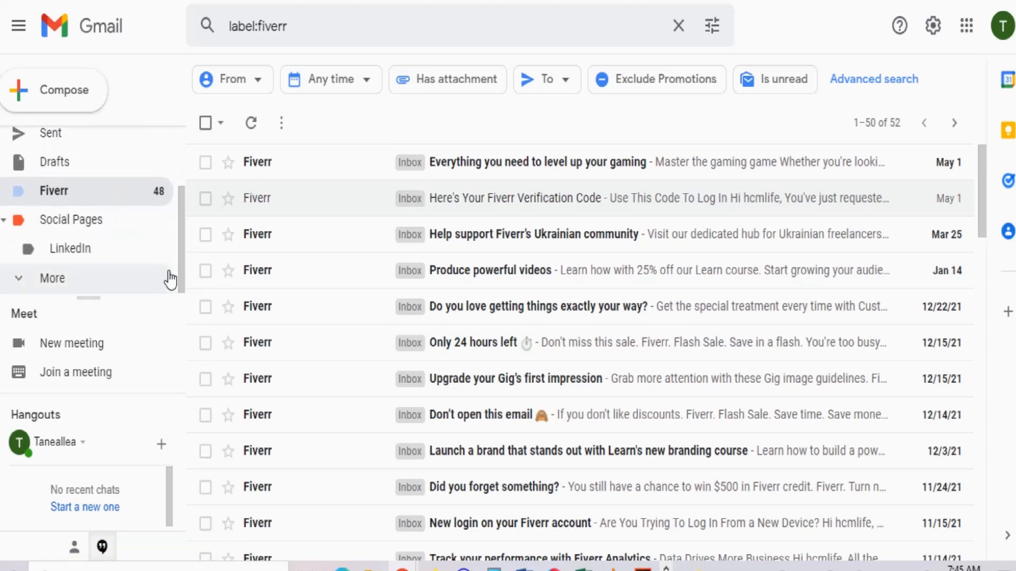